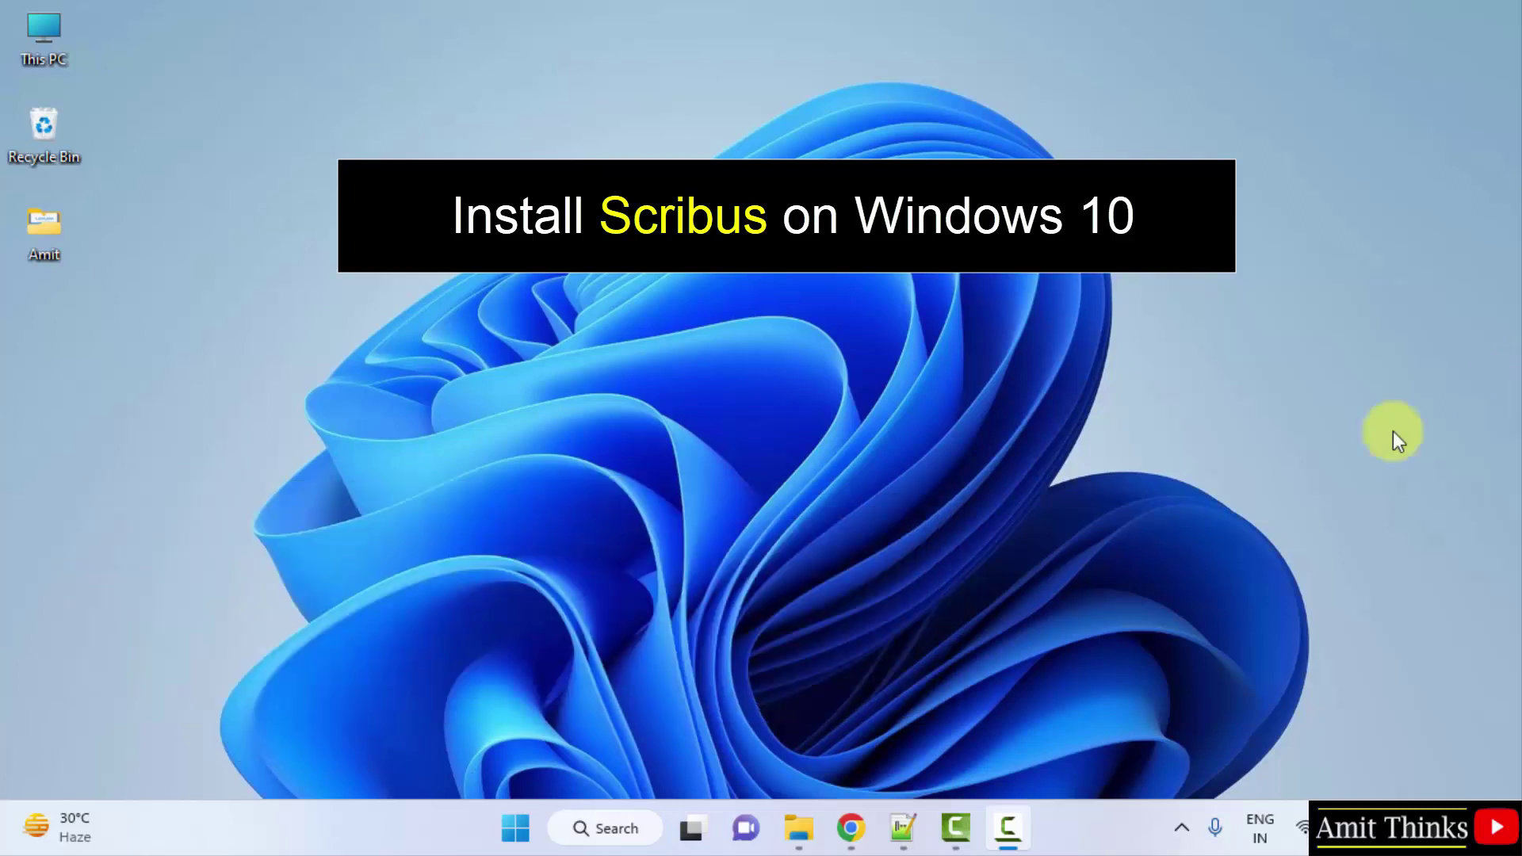
- Launch Chrome from the taskbar so a new Google tab appears
{"action": "left_click", "coordinate": [851, 827]}
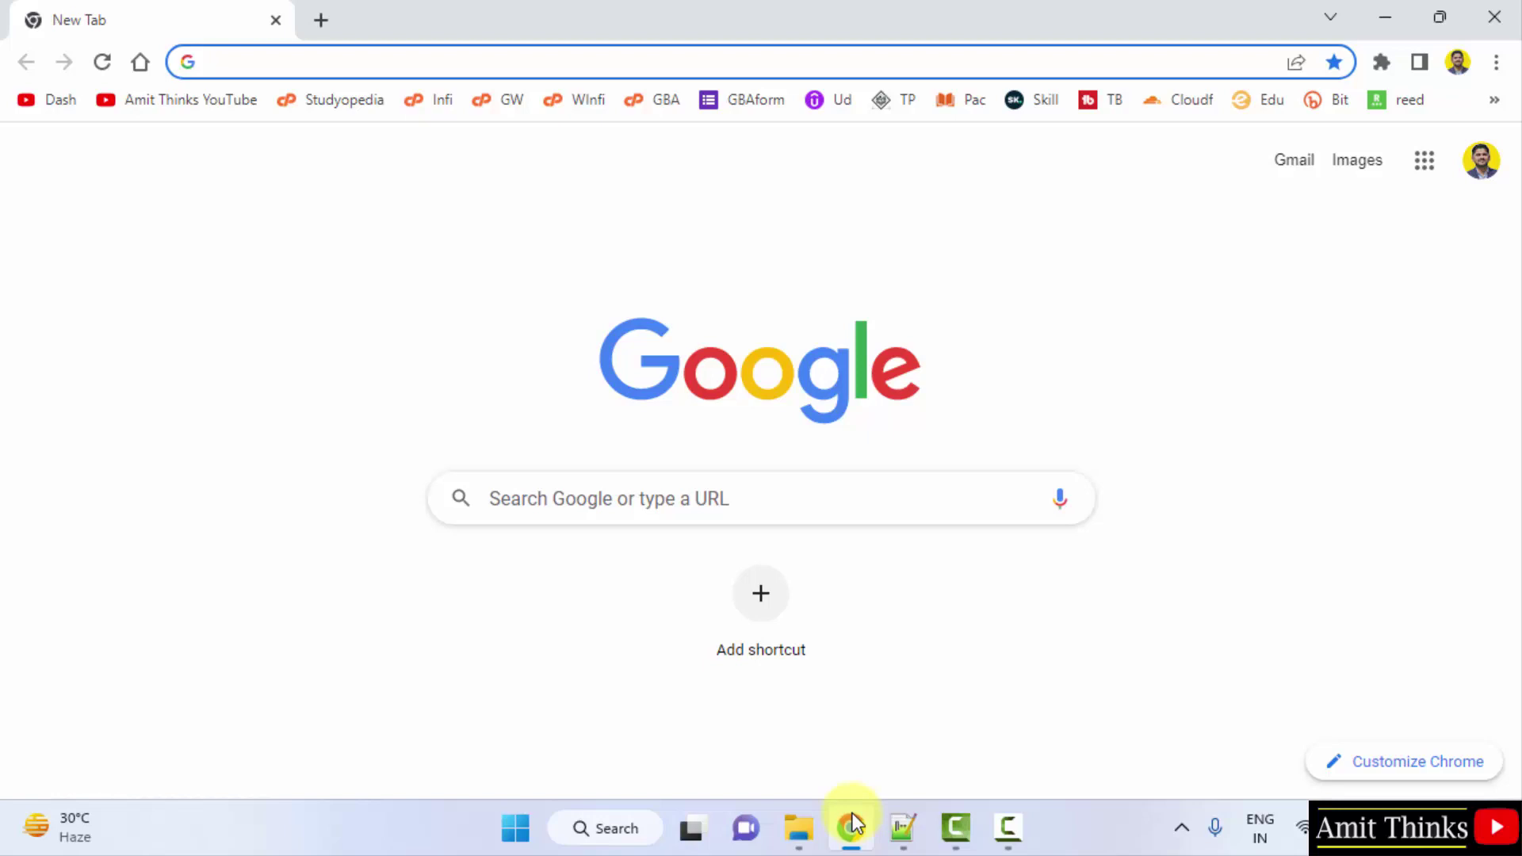
- Search Google for 'scribus'
{"action": "left_click", "coordinate": [569, 503]}
{"action": "type", "text": "scribus"}
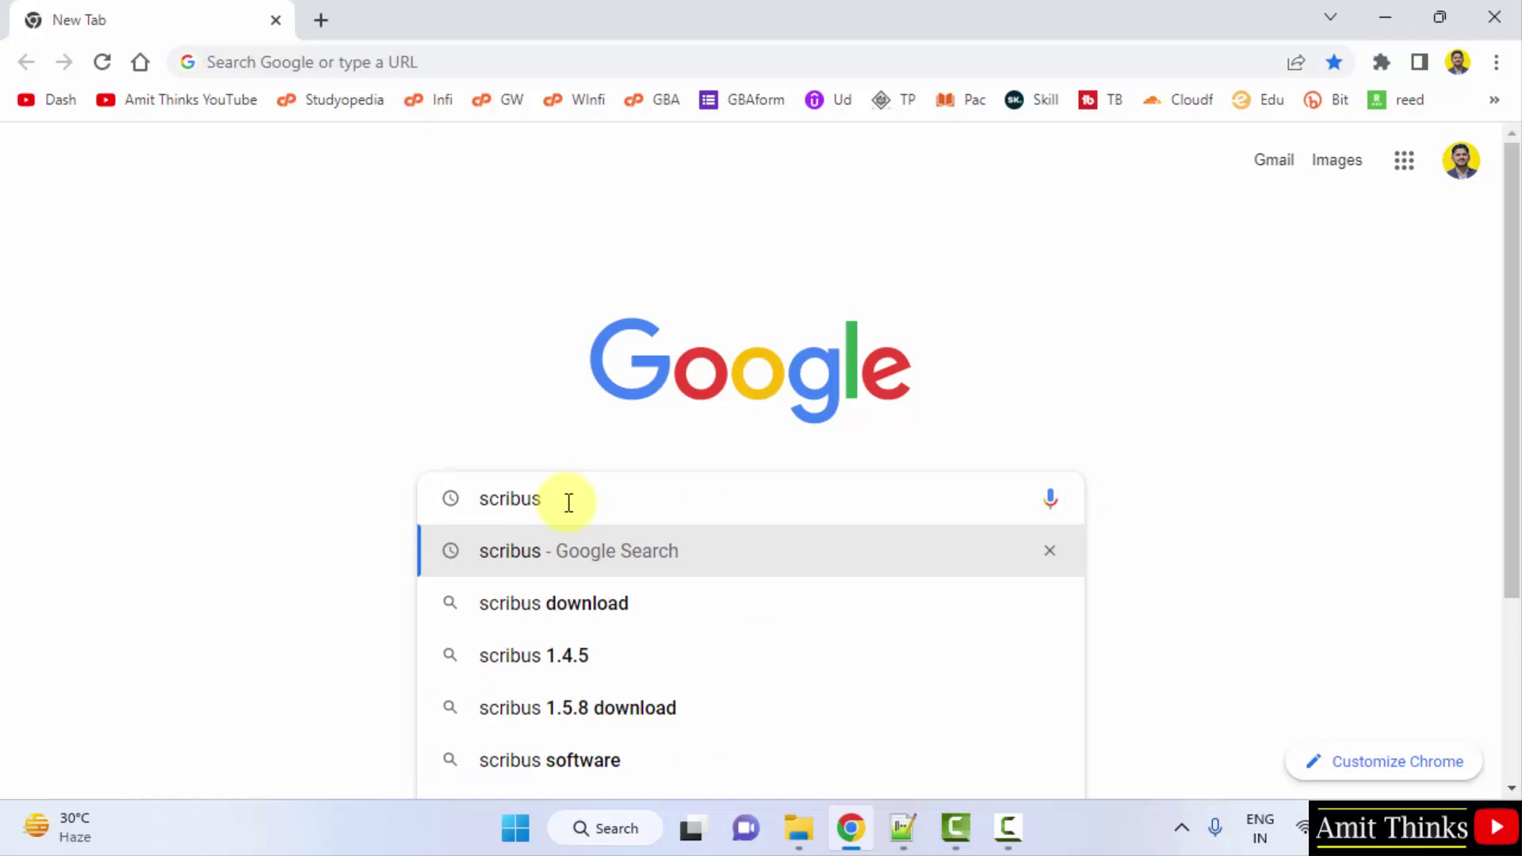
{"action": "key", "text": "Return"}
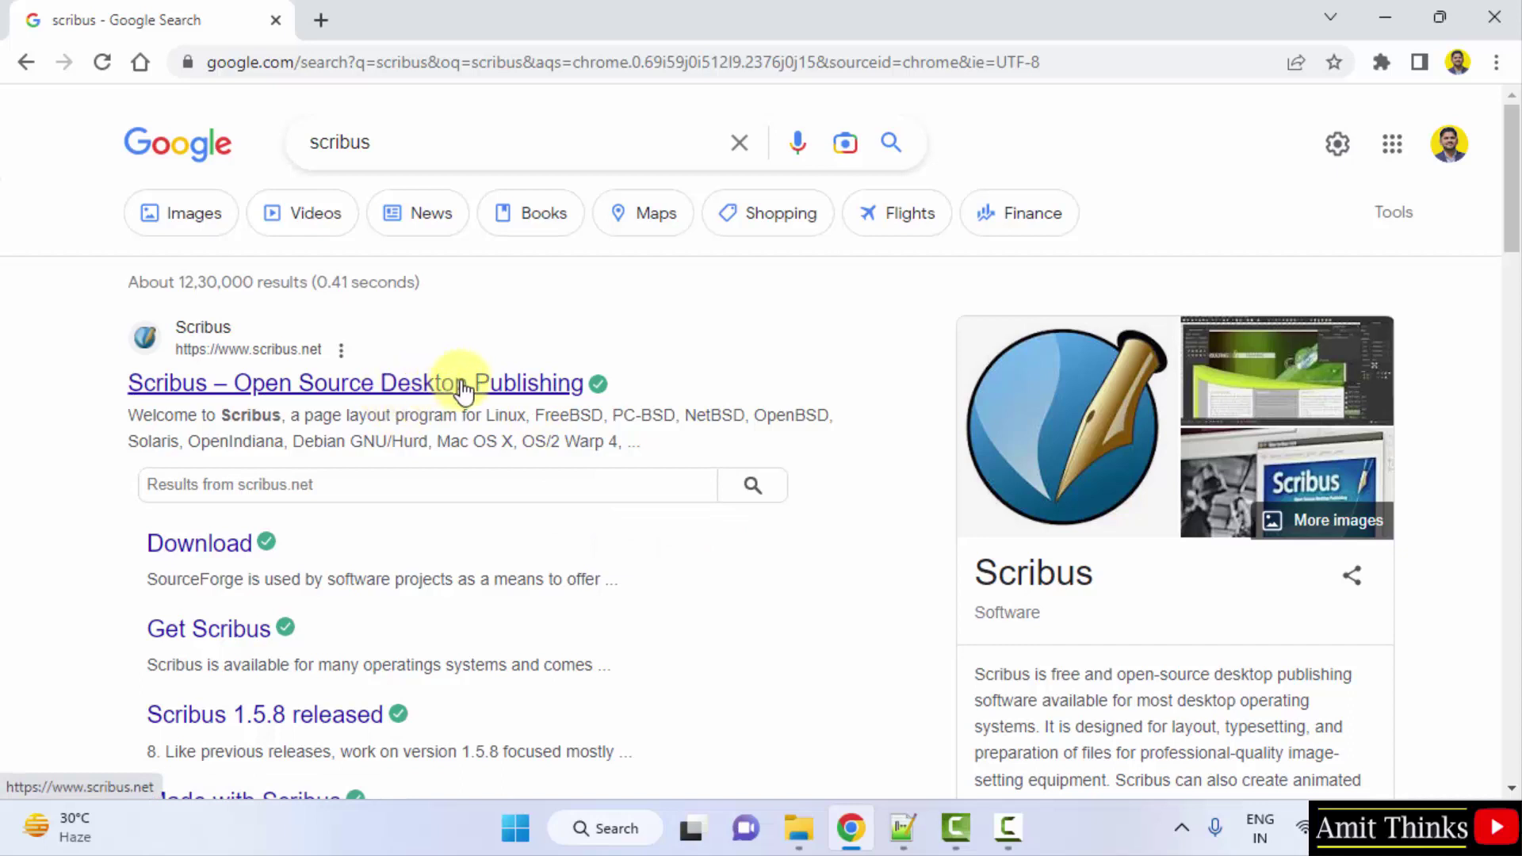
- Open scribus.net's Get Scribus page and view the stable 1.4.x and development 1.5.x branches
{"action": "left_click", "coordinate": [526, 387]}
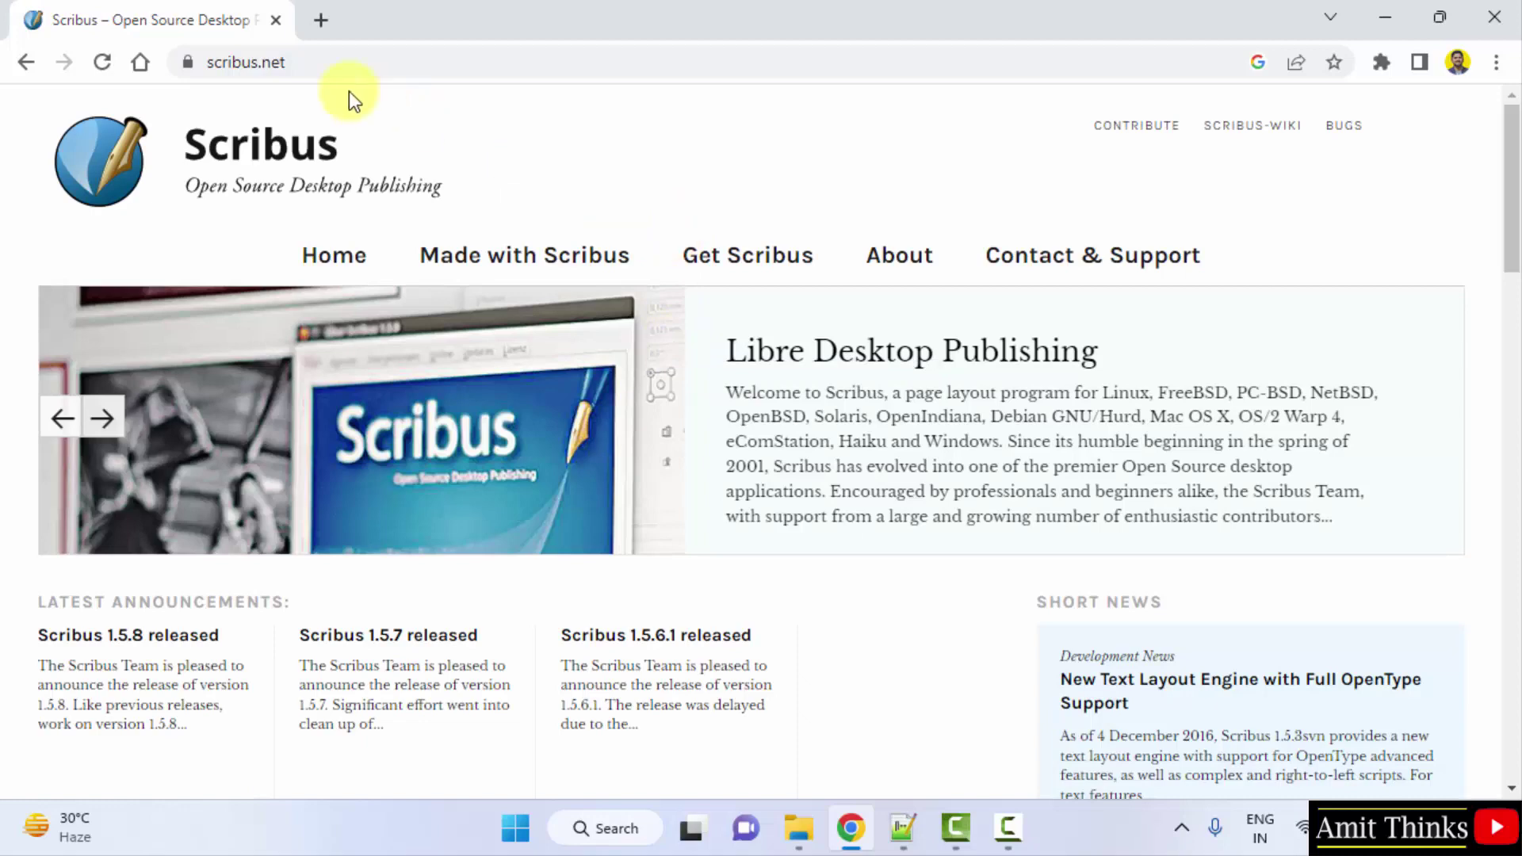
{"action": "mouse_move", "coordinate": [726, 266]}
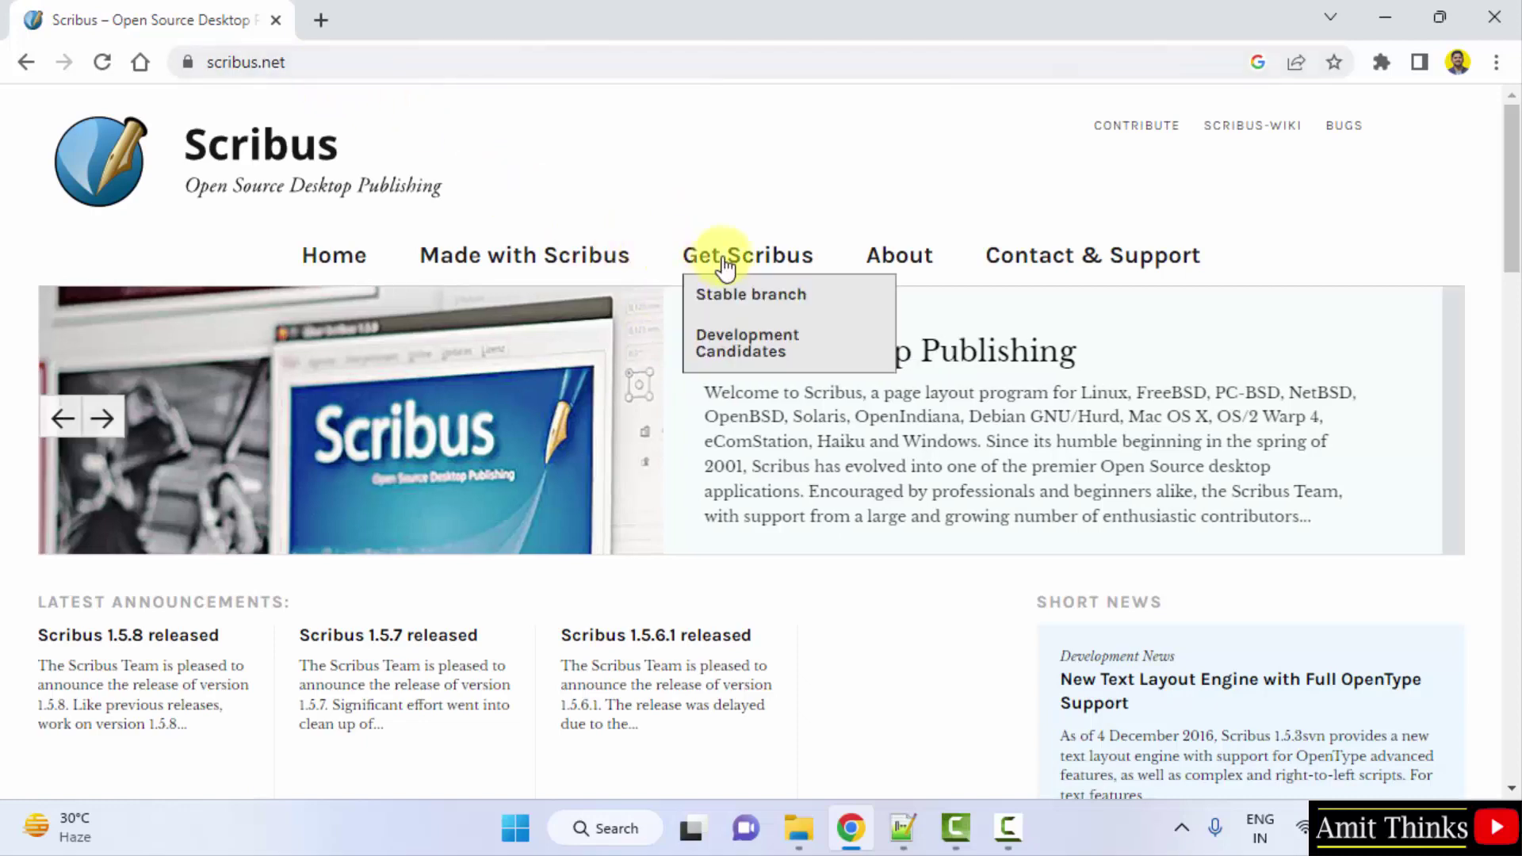
{"action": "left_click", "coordinate": [763, 268]}
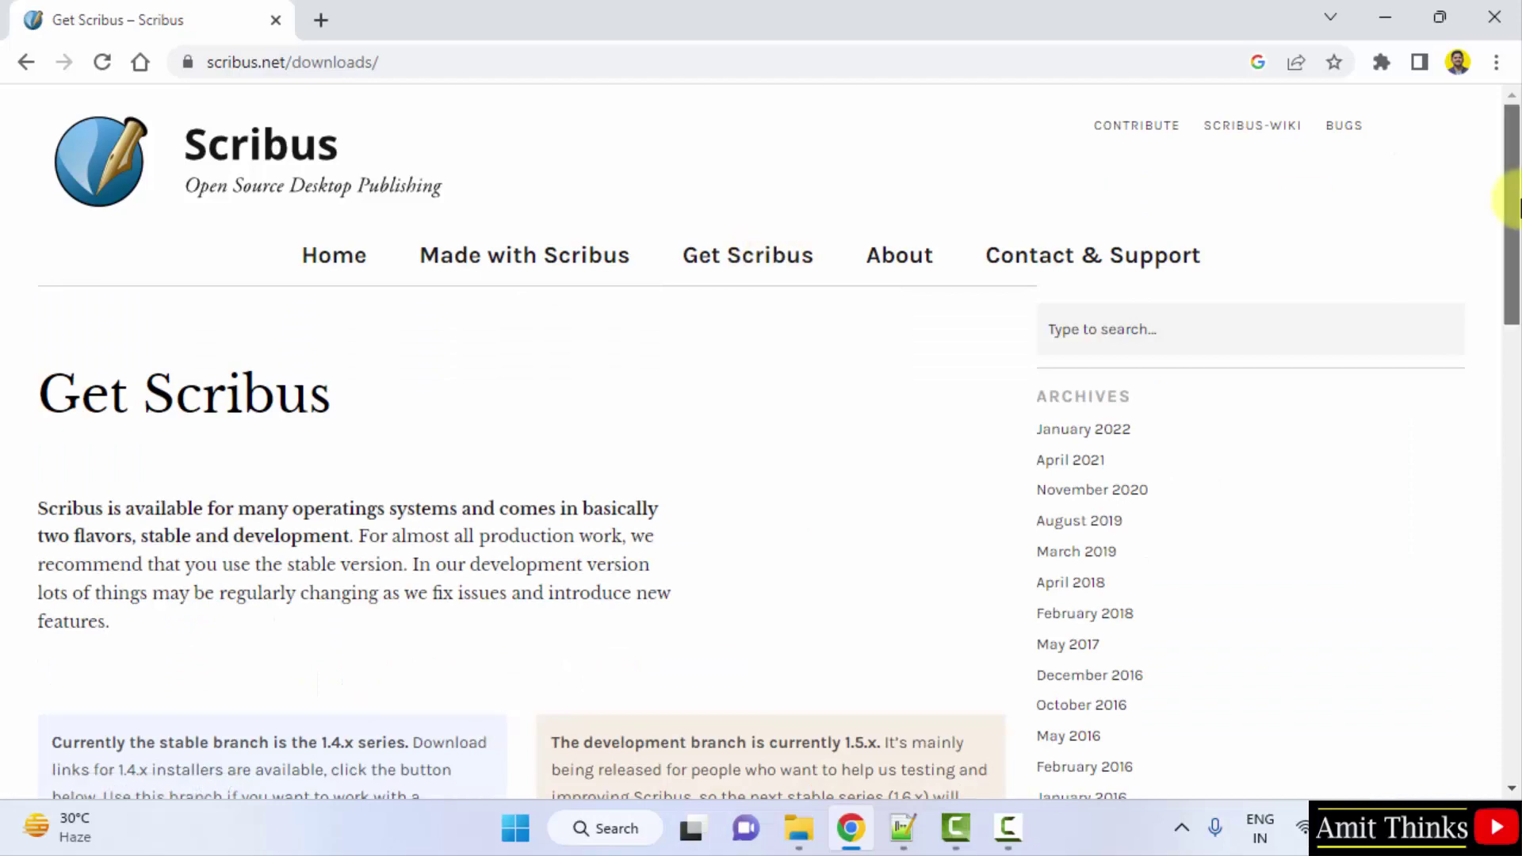
{"action": "scroll", "coordinate": [197, 297], "scroll_direction": "down", "scroll_amount": 5}
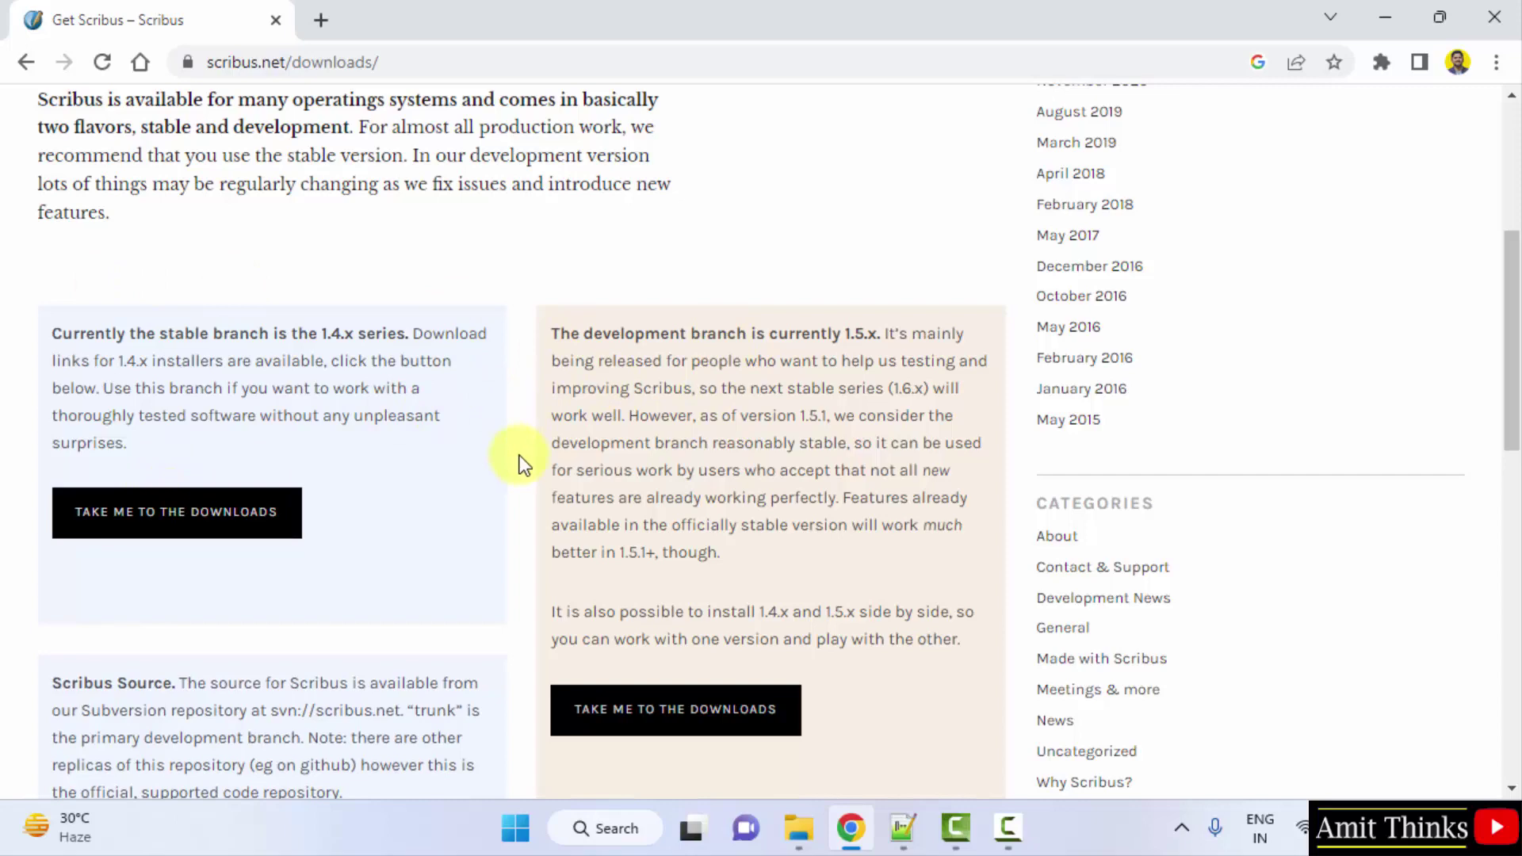
- Follow the stable branch's 'Take me to the downloads' link to the Scribus 1.4.8 Windows links
{"action": "left_click", "coordinate": [221, 514]}
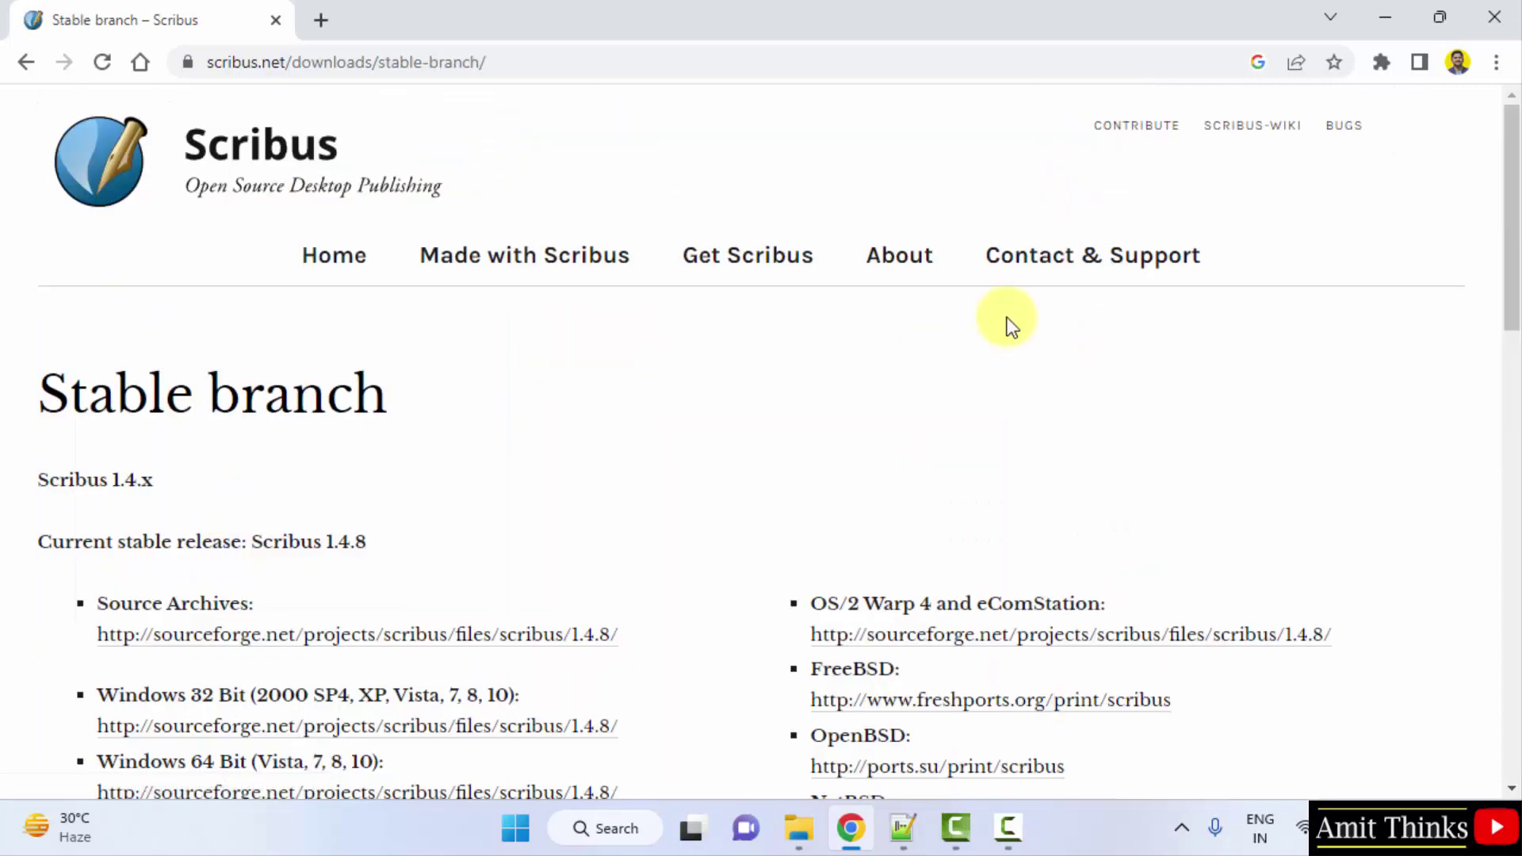
{"action": "left_click_drag", "start_coordinate": [1518, 143], "coordinate": [1518, 278]}
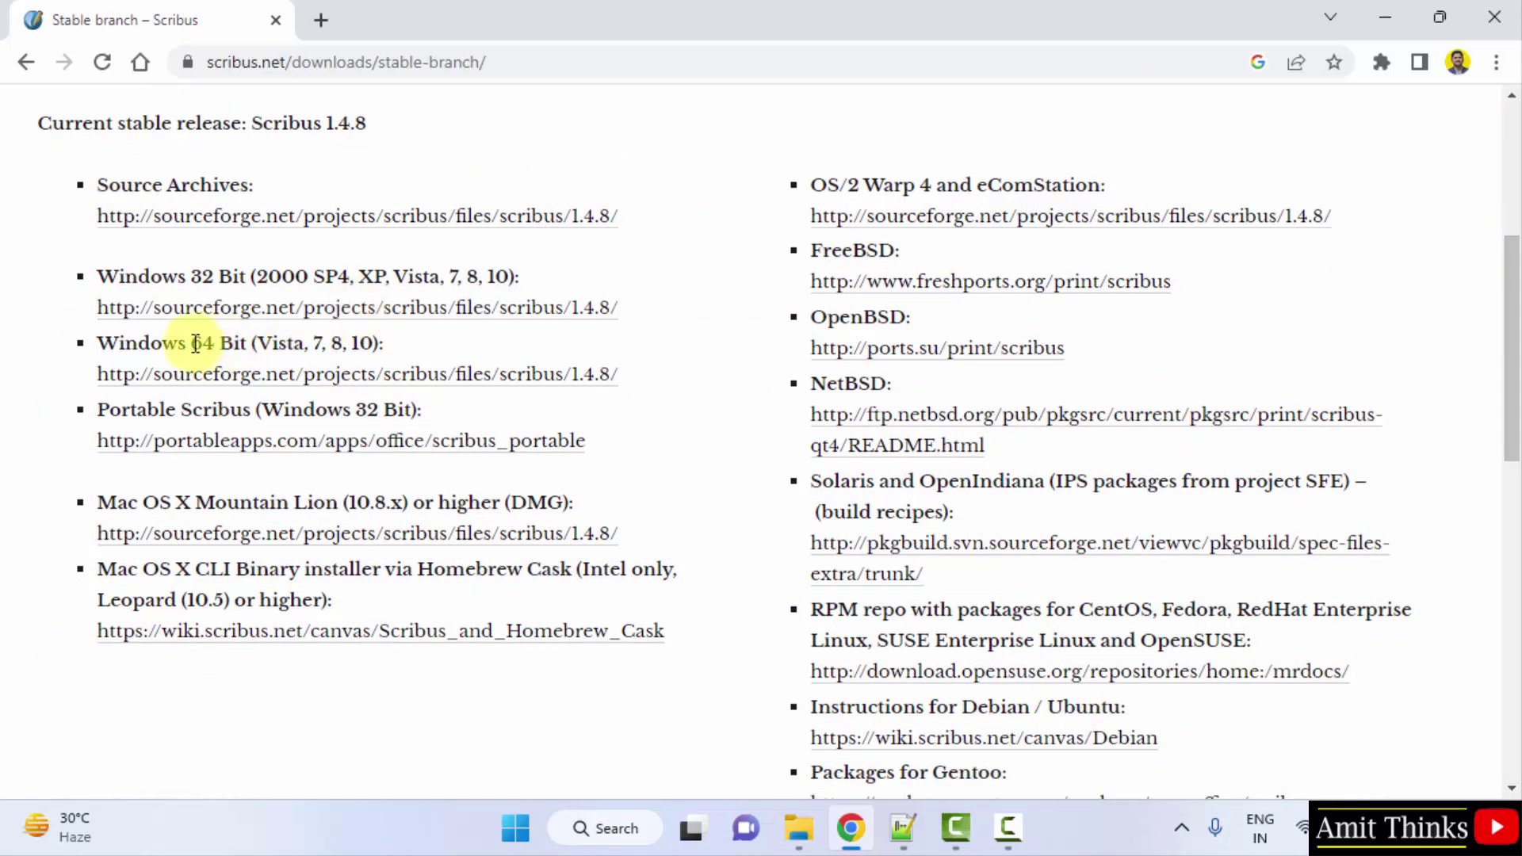
- Download scribus-1.4.8-windows-x64.exe from the Windows 64 Bit SourceForge link
{"action": "left_click", "coordinate": [423, 378]}
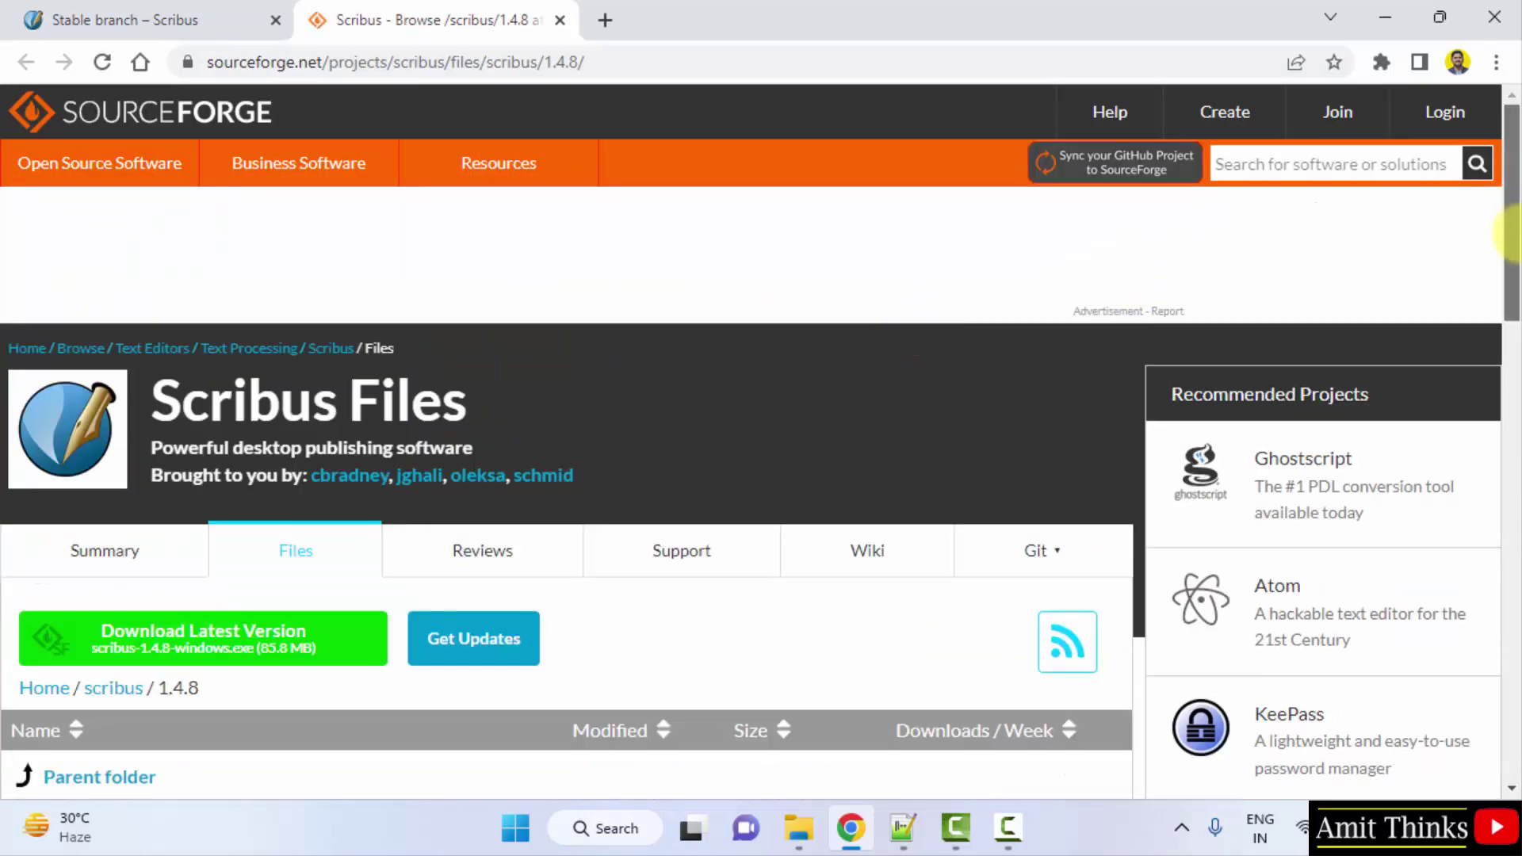
{"action": "left_click_drag", "start_coordinate": [1498, 248], "coordinate": [1389, 336]}
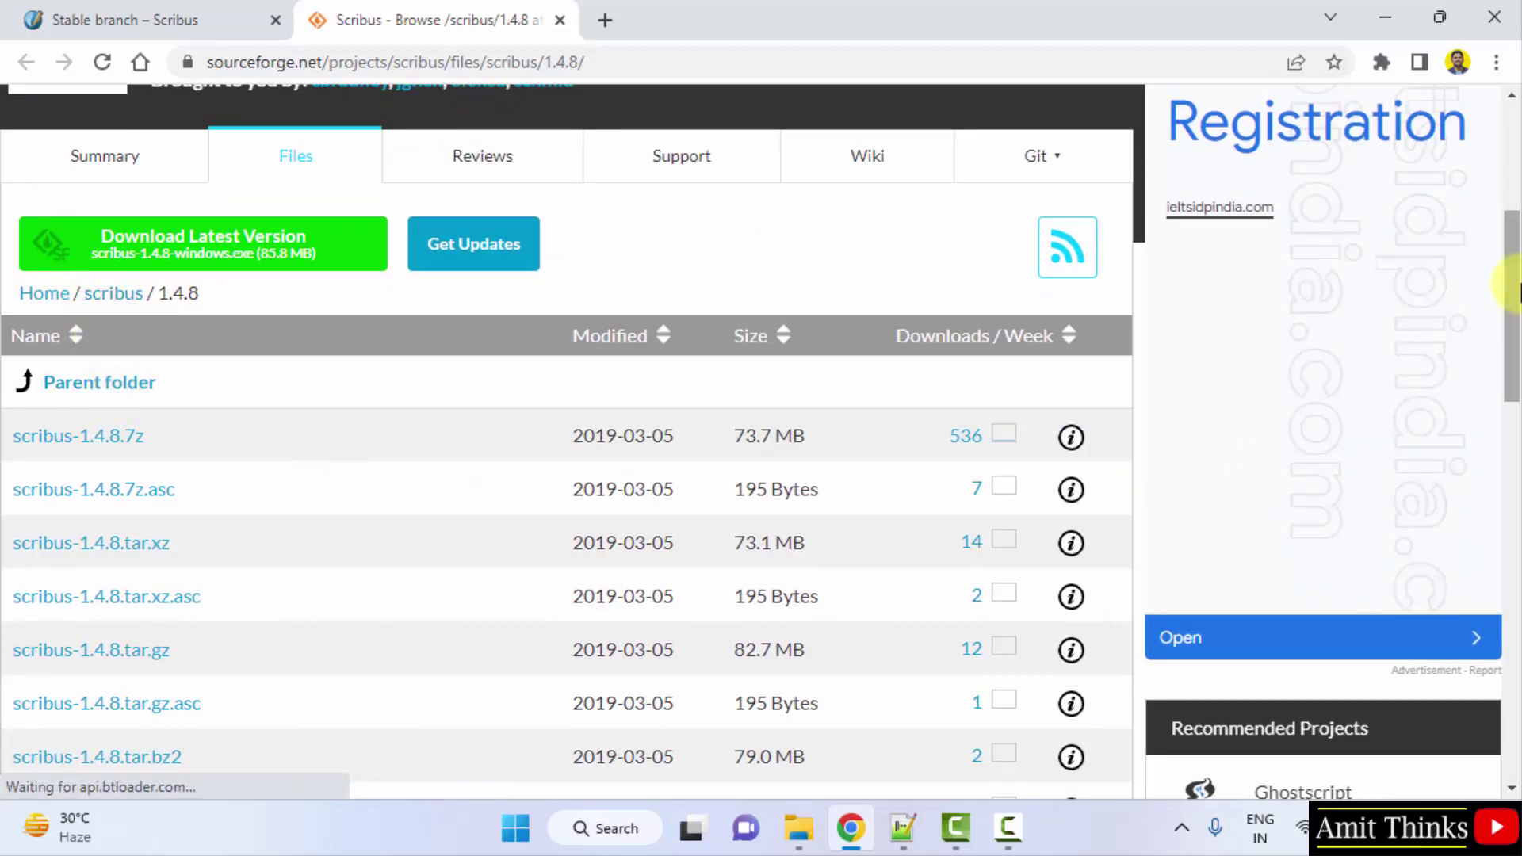
{"action": "left_click_drag", "start_coordinate": [1510, 290], "coordinate": [1516, 416]}
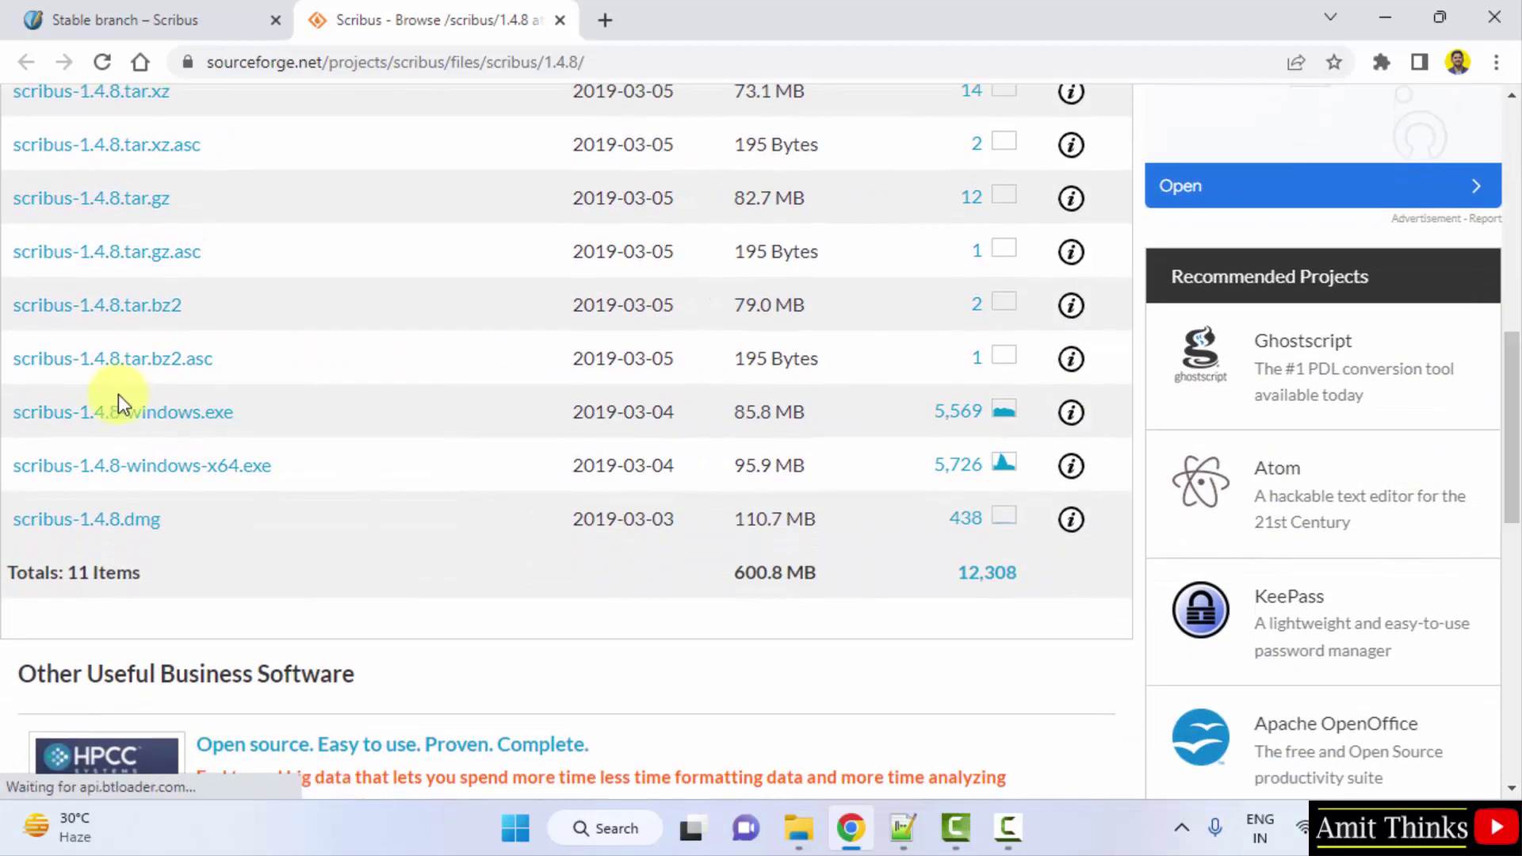
{"action": "left_click", "coordinate": [228, 475]}
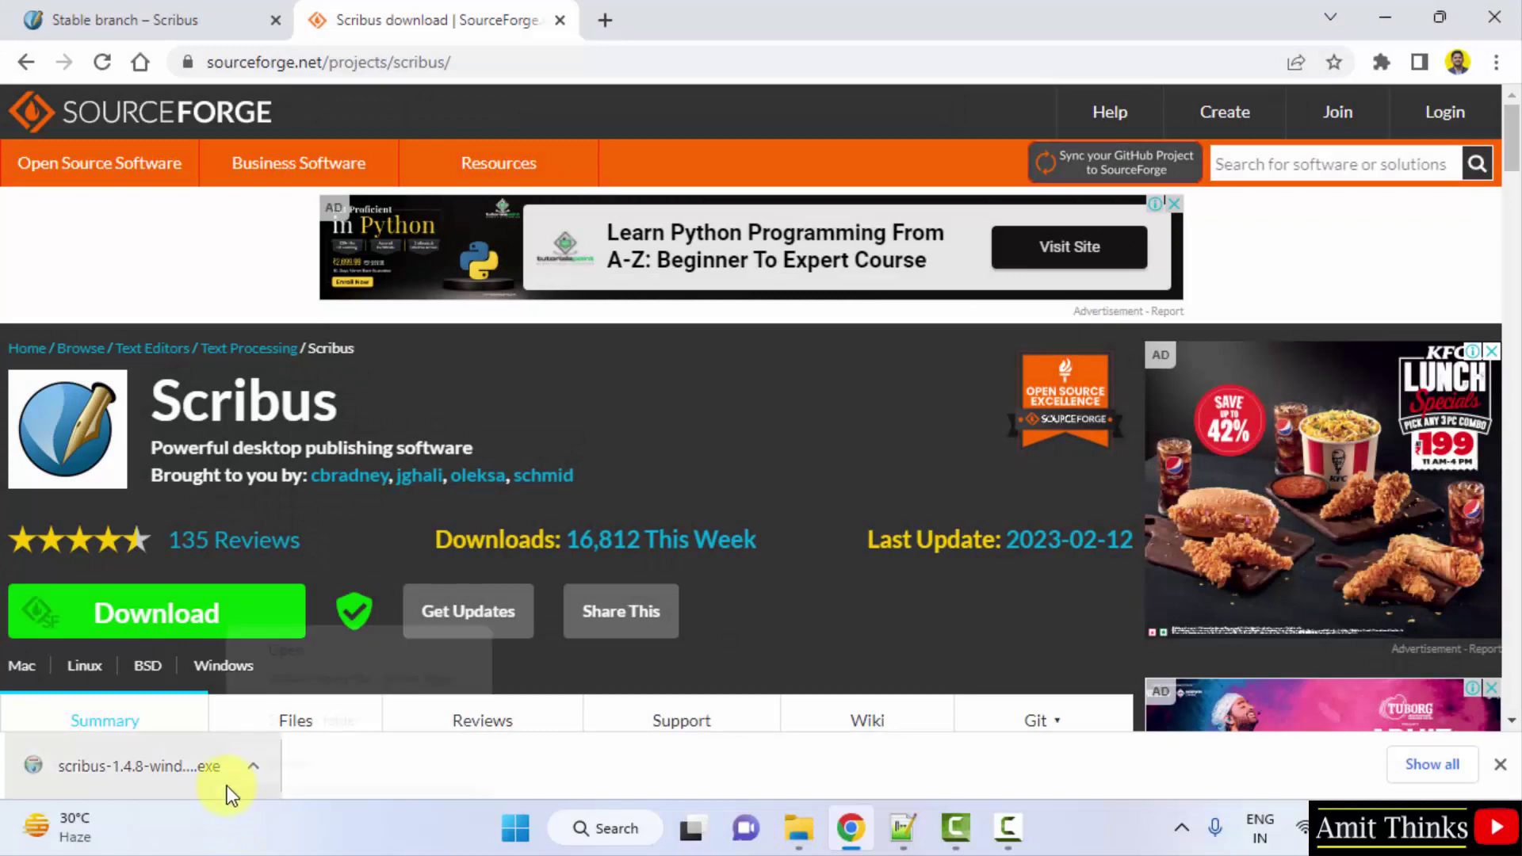
- Open the finished download to launch the installer and minimize the browser
{"action": "right_click", "coordinate": [227, 786]}
{"action": "left_click", "coordinate": [221, 783]}
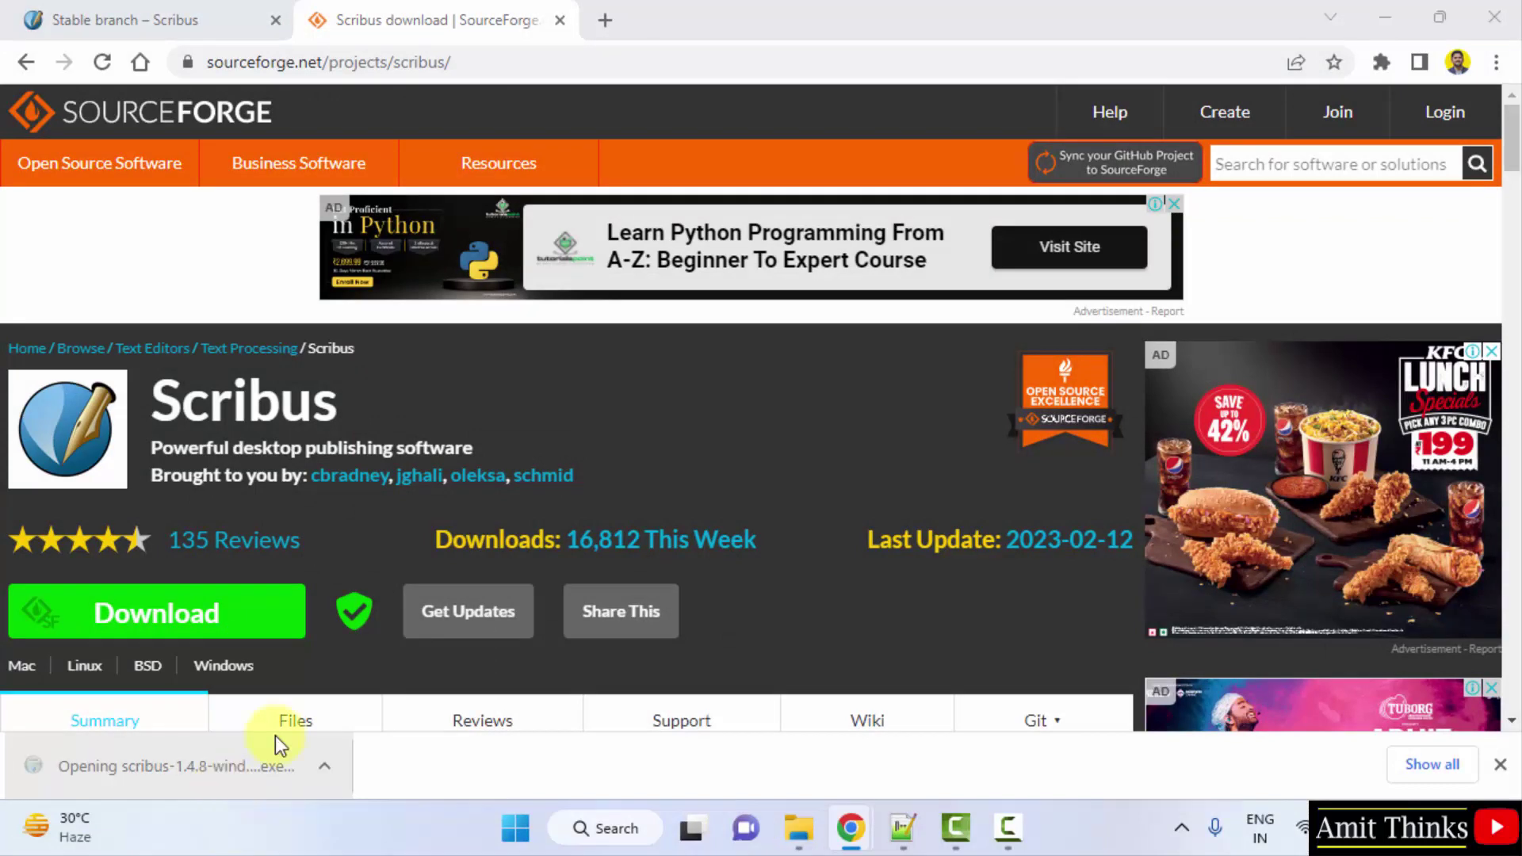
{"action": "left_click", "coordinate": [1380, 22]}
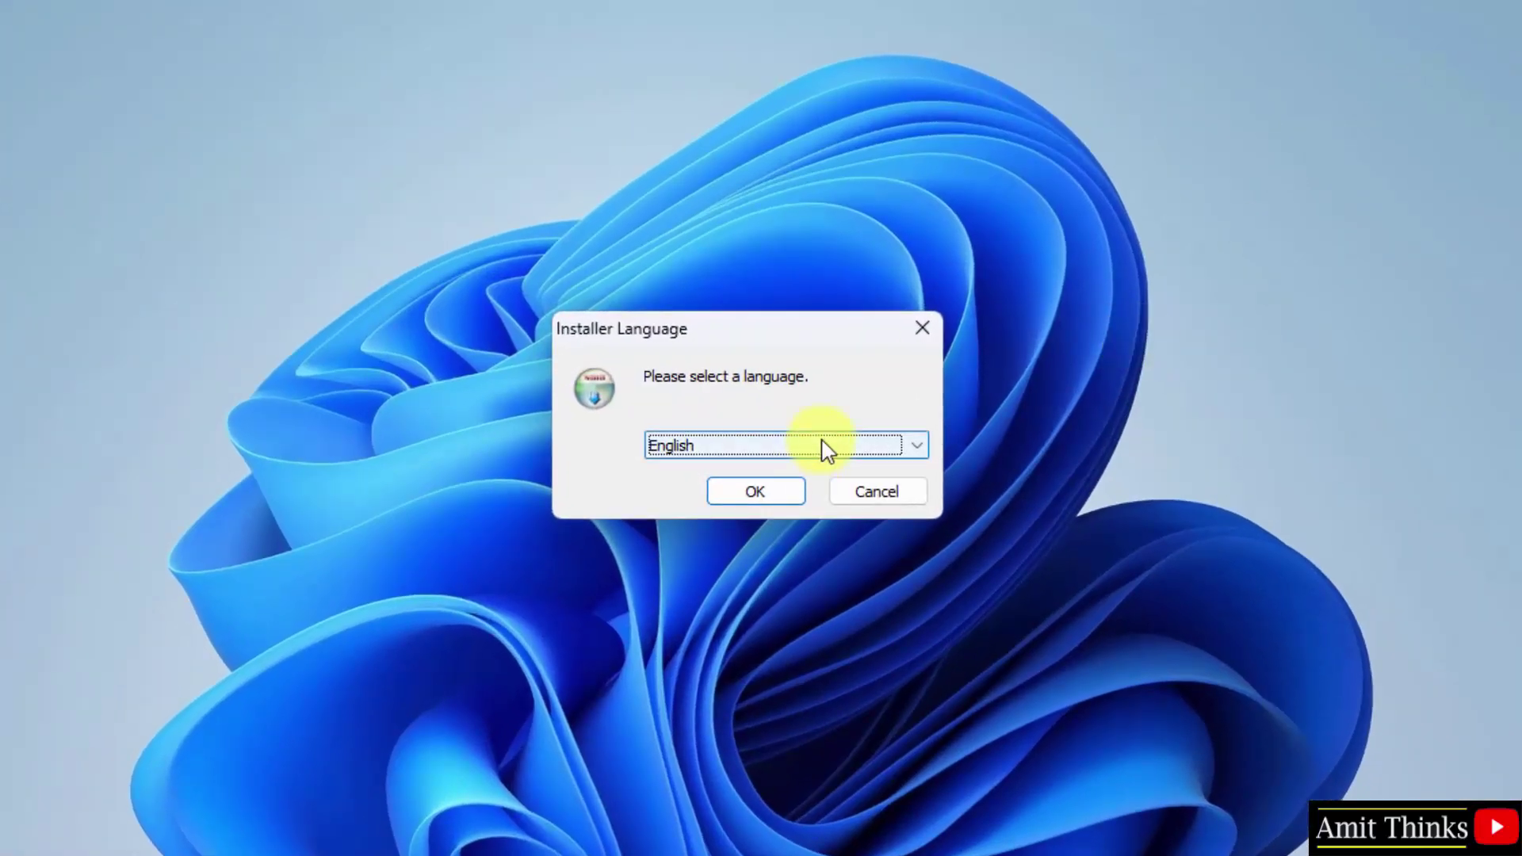
- Keep English as the installer language and confirm it
{"action": "left_click", "coordinate": [822, 444]}
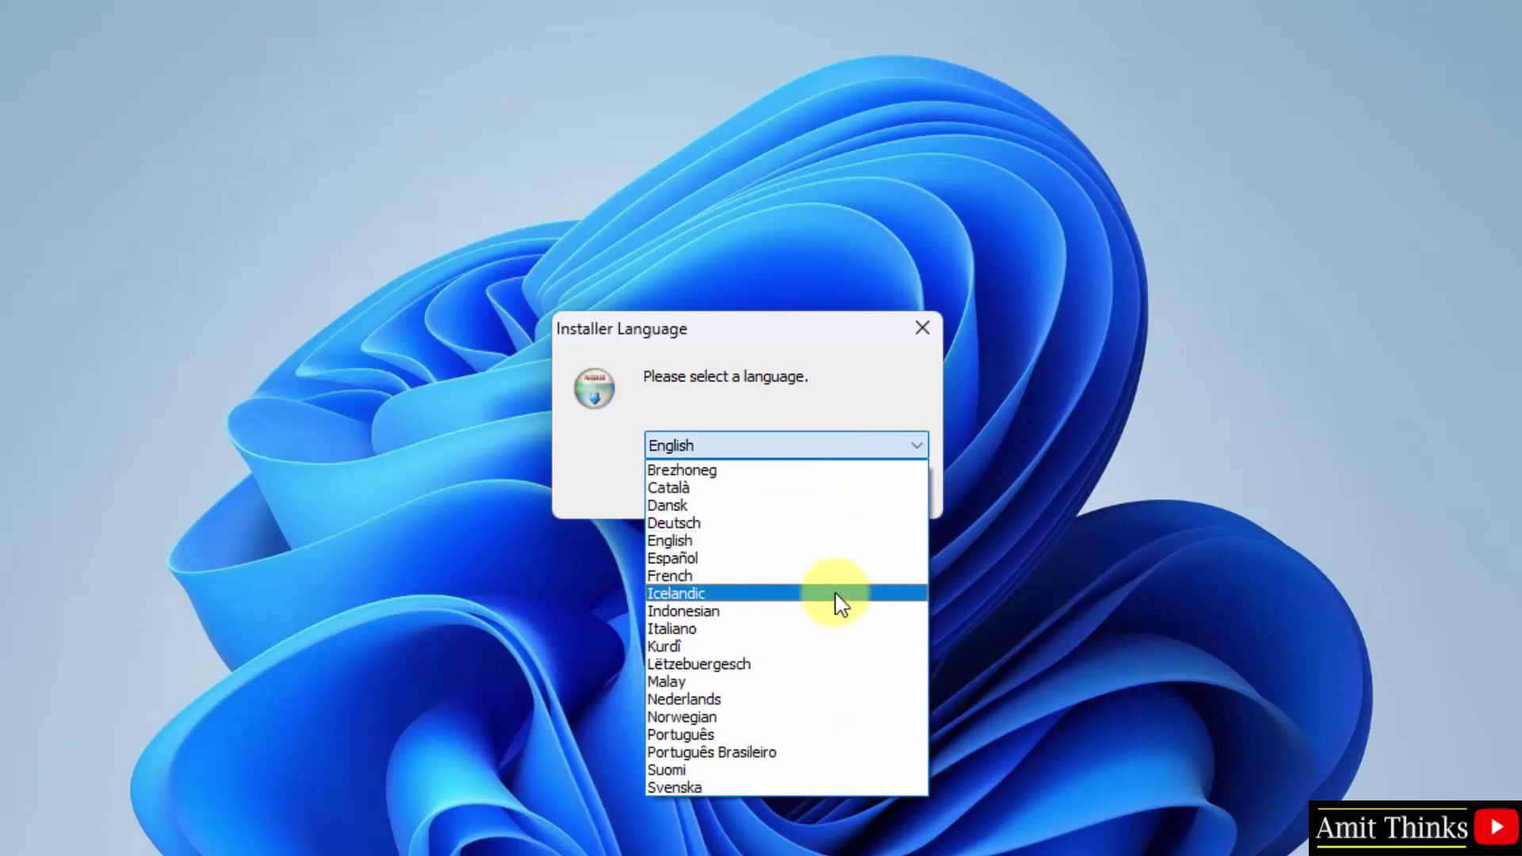
{"action": "left_click", "coordinate": [859, 396]}
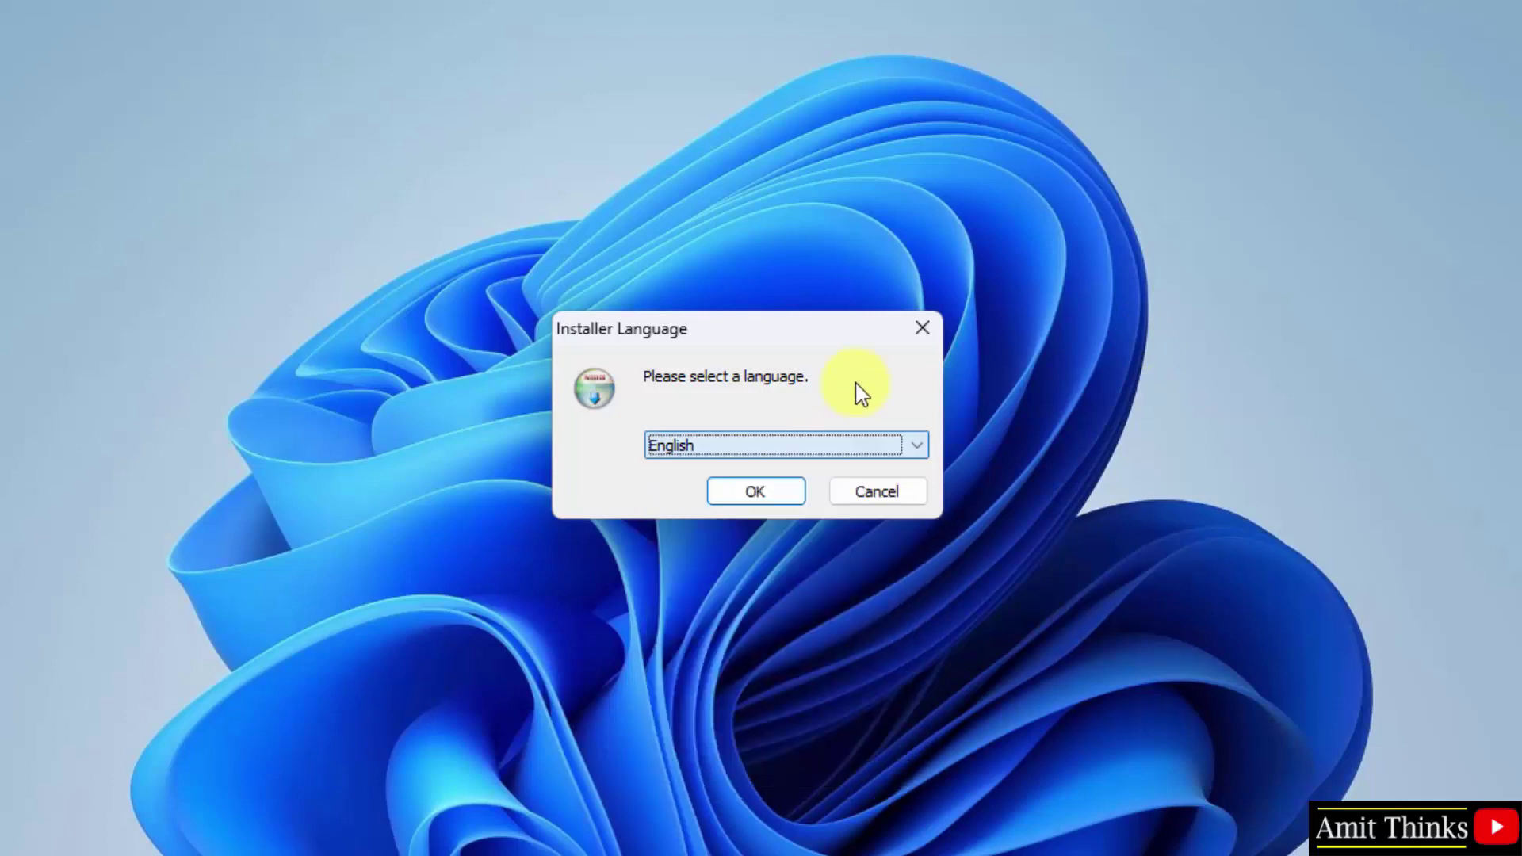
{"action": "left_click", "coordinate": [777, 501]}
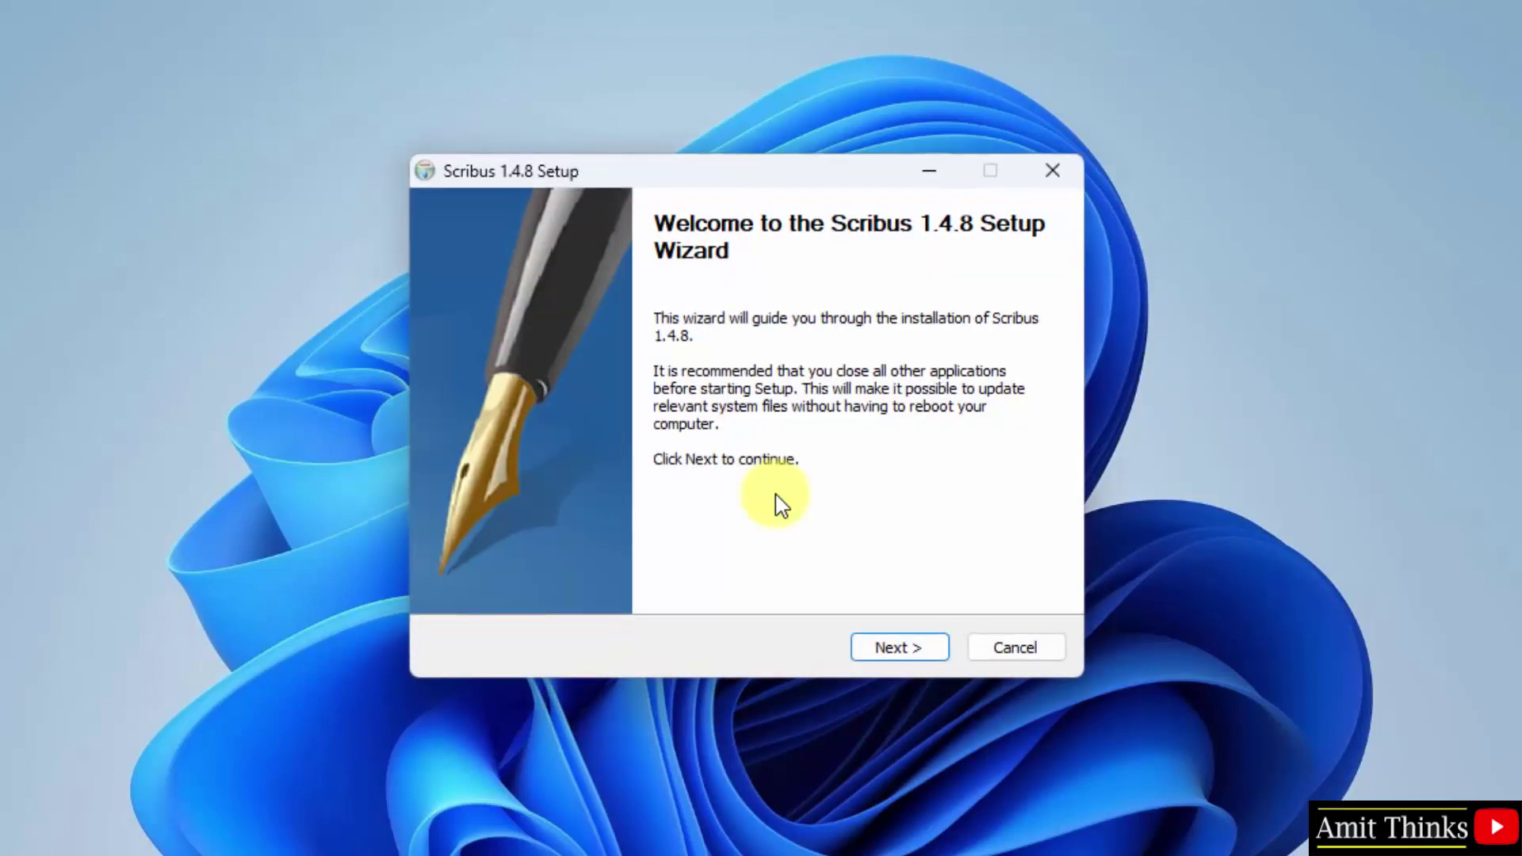
- Accept the License Agreement and continue to Choose Components with the Full install (241.9MB)
{"action": "left_click", "coordinate": [908, 651]}
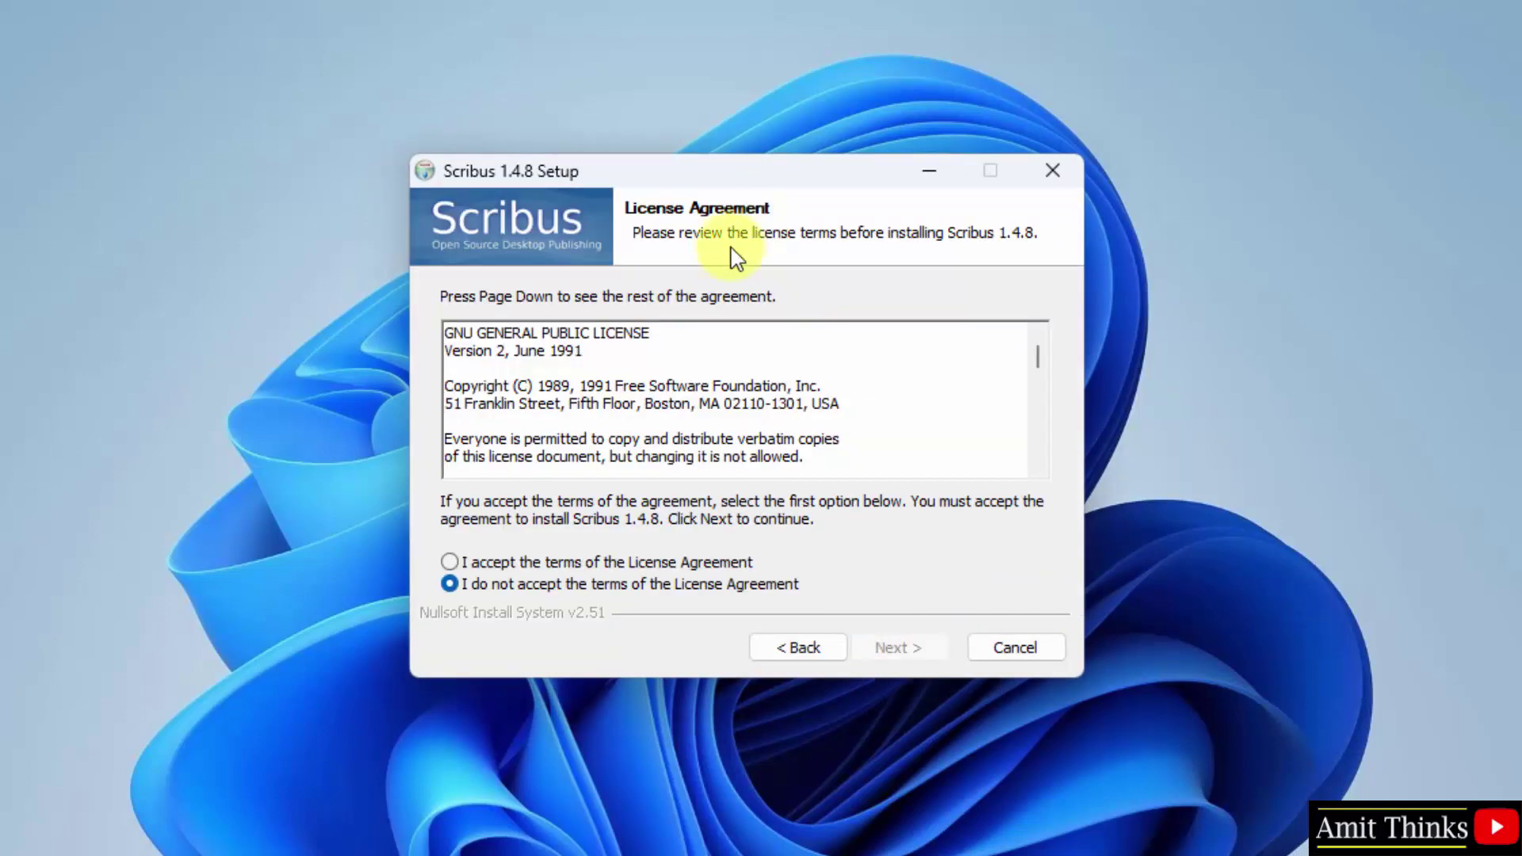
{"action": "left_click", "coordinate": [449, 561]}
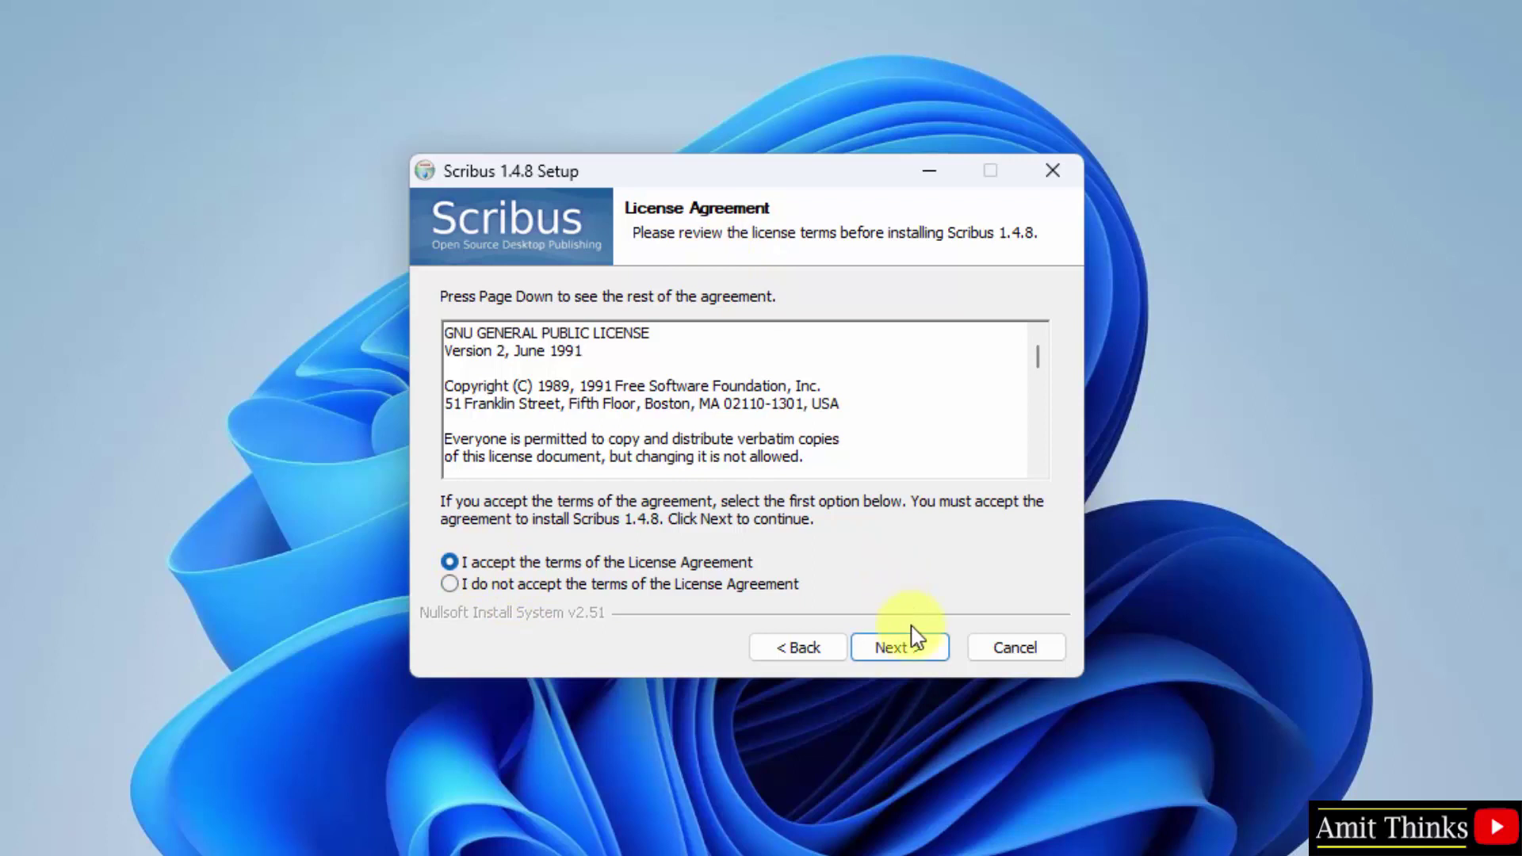
{"action": "left_click", "coordinate": [925, 666]}
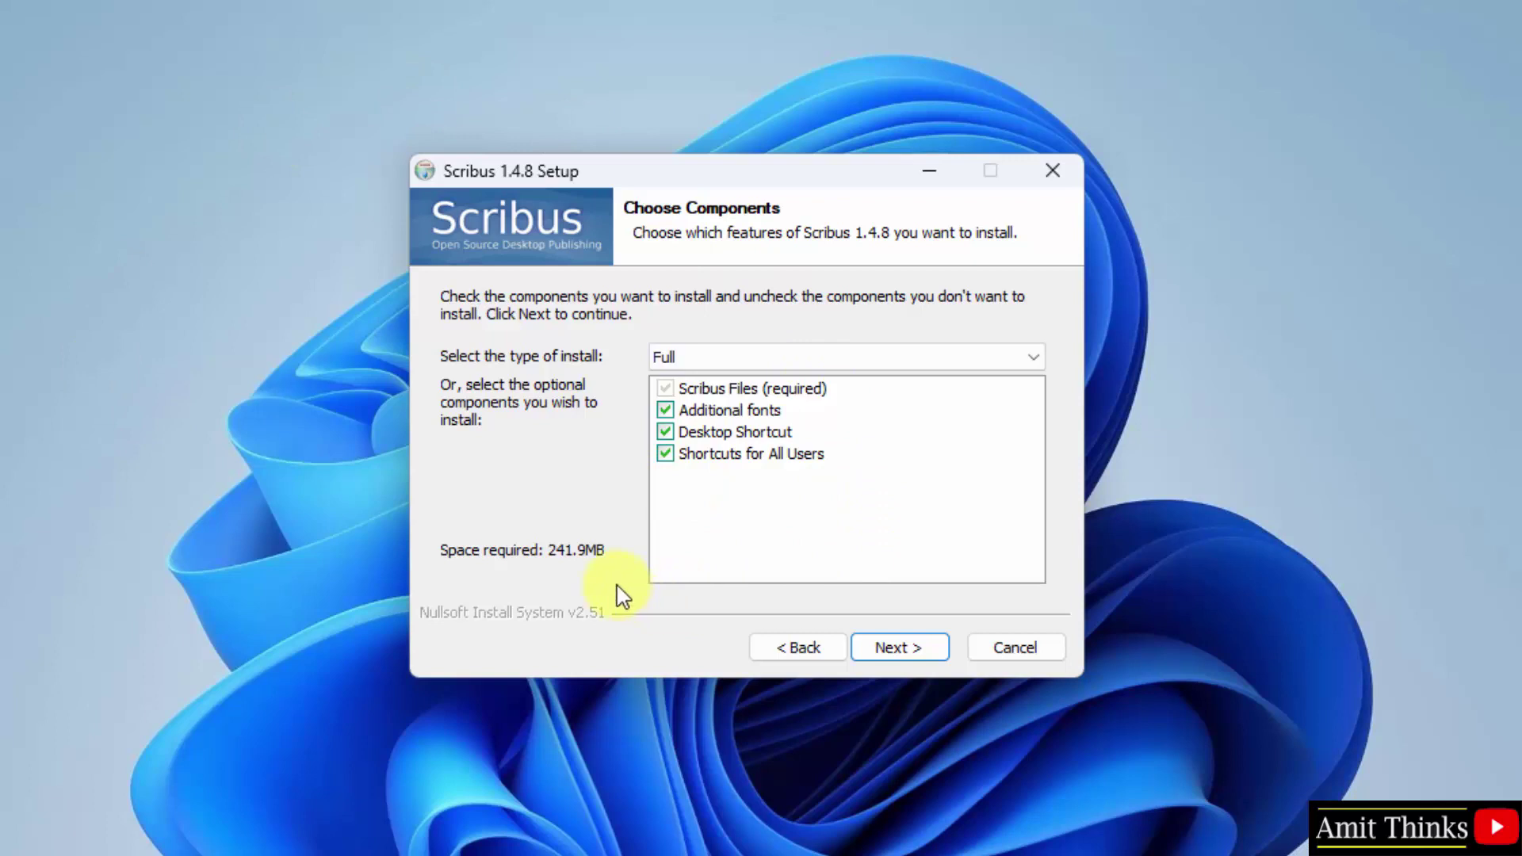
- Keep the Full components and the default folder C:\Program Files\Scribus 1.4.8
{"action": "left_click", "coordinate": [931, 654]}
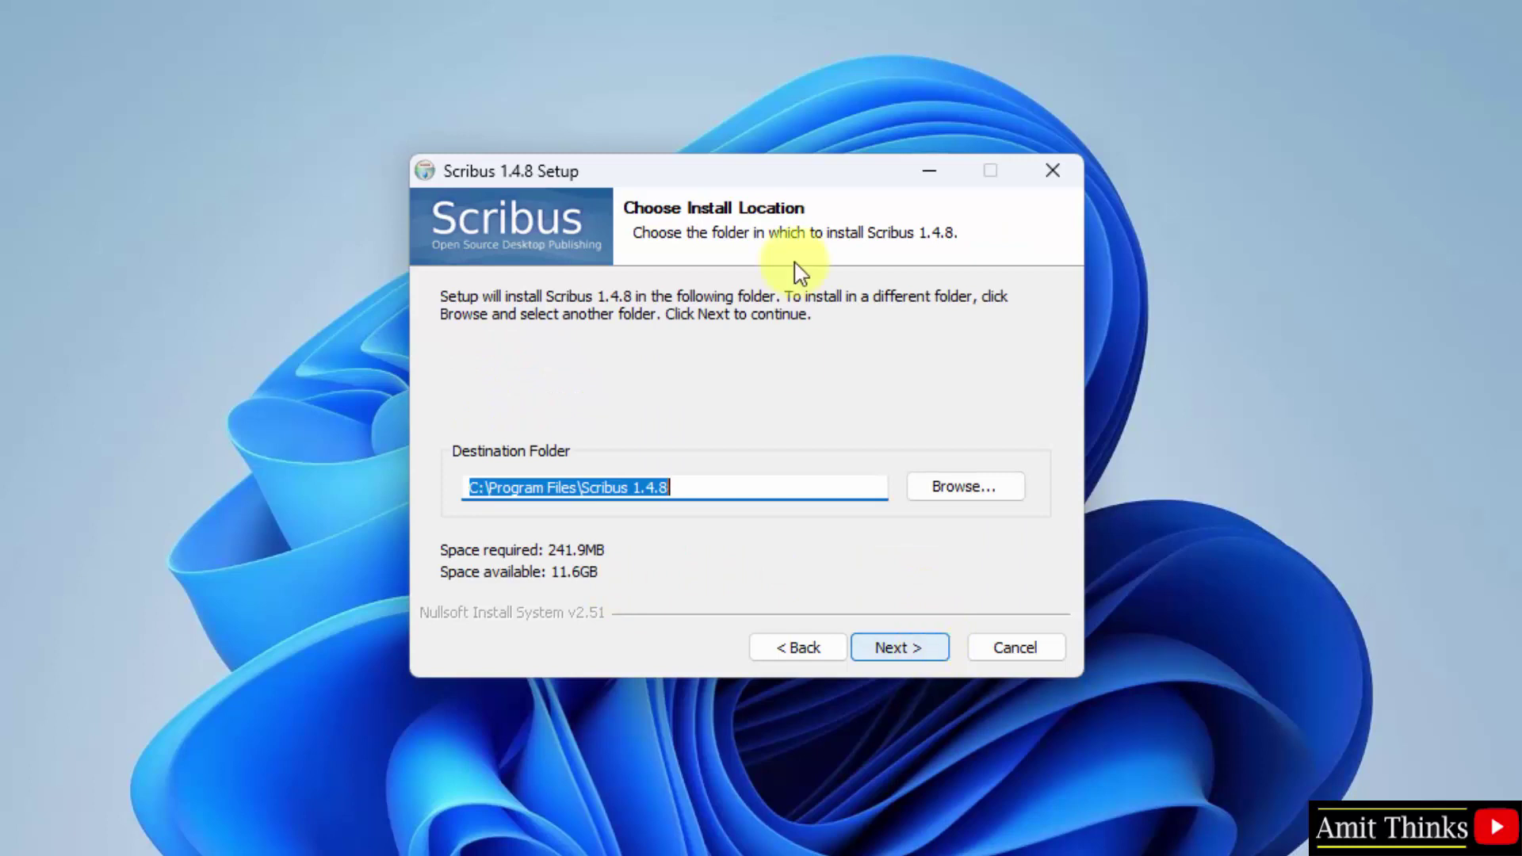
{"action": "left_click", "coordinate": [677, 488]}
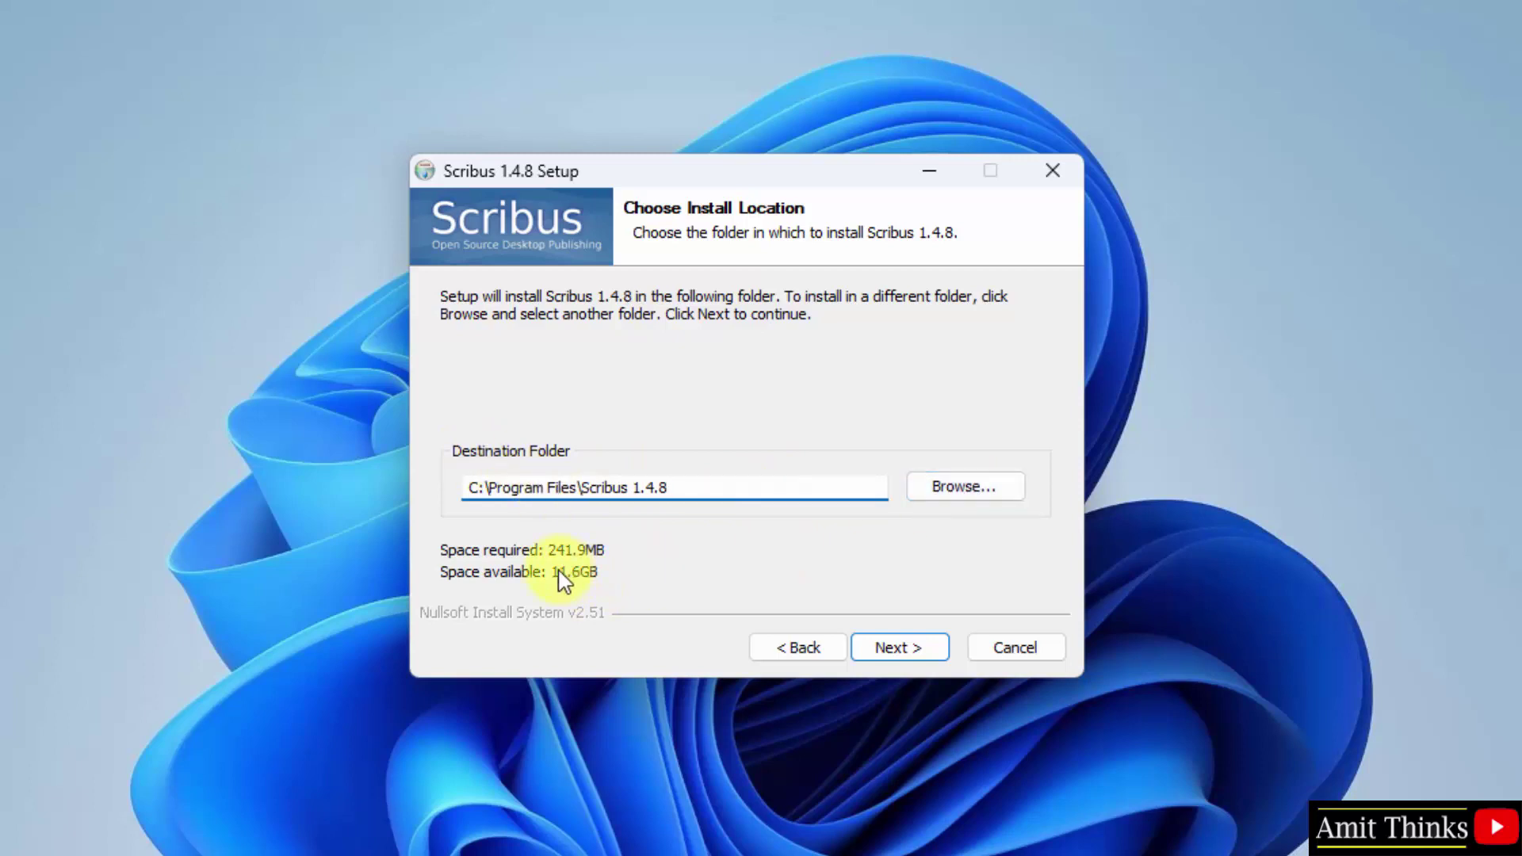
{"action": "left_click", "coordinate": [903, 660]}
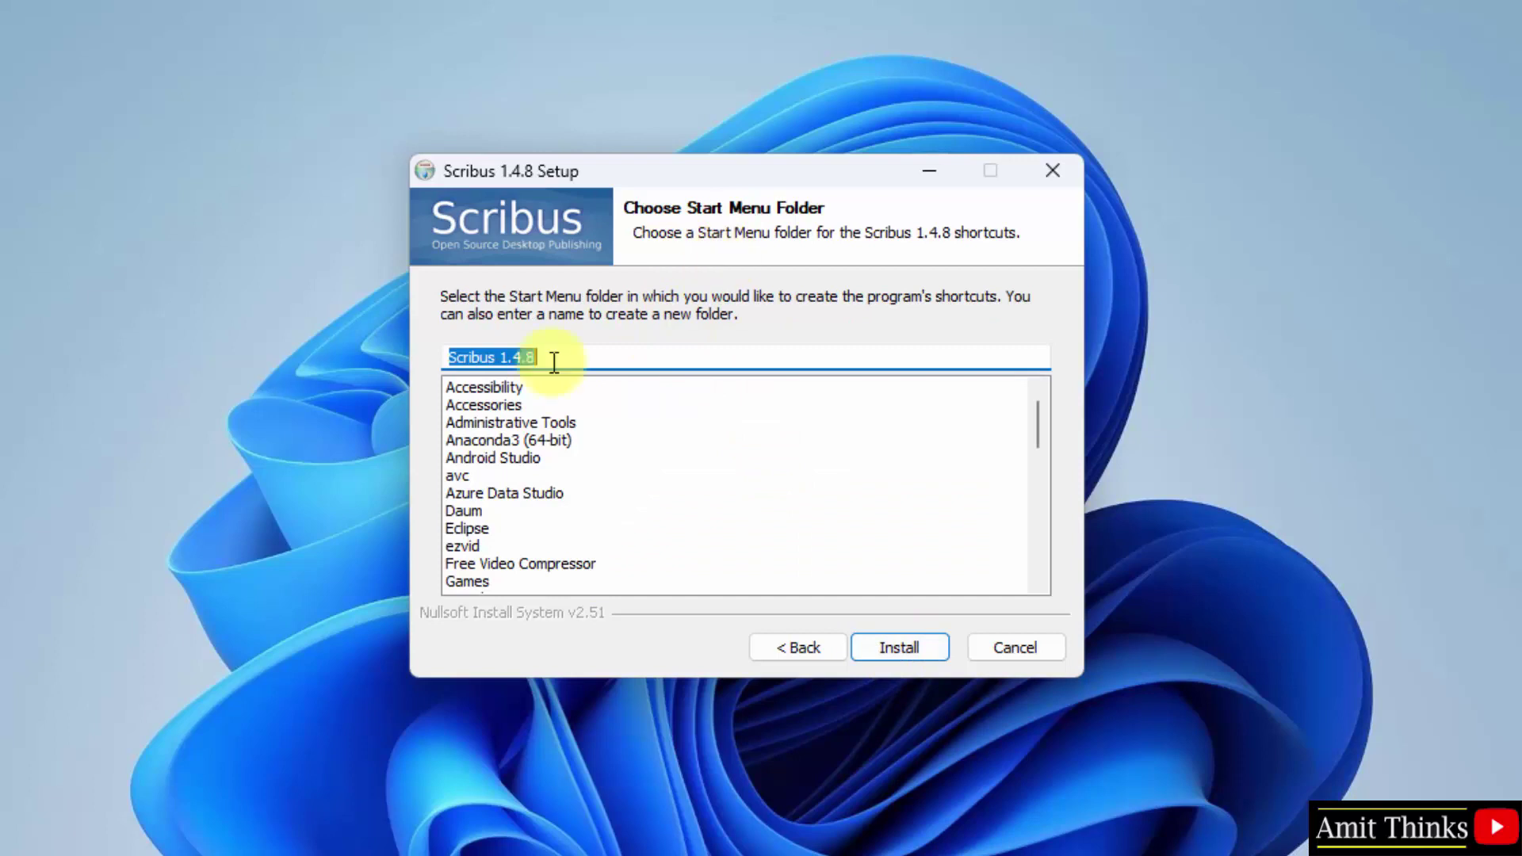
- Install Scribus 1.4.8 and advance to the wizard's completion page
{"action": "left_click", "coordinate": [916, 652]}
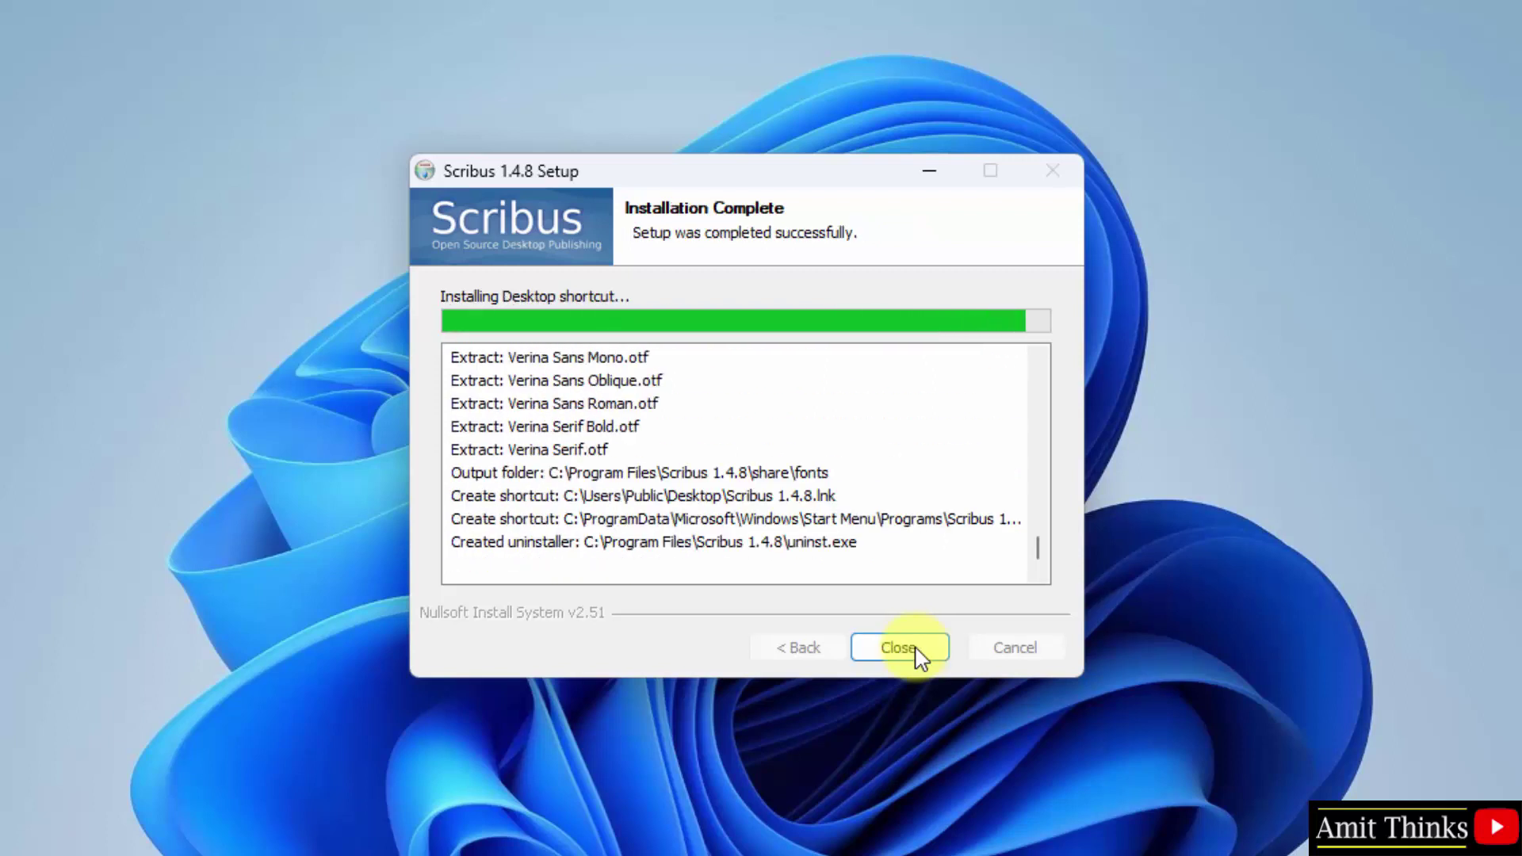
{"action": "left_click", "coordinate": [919, 657]}
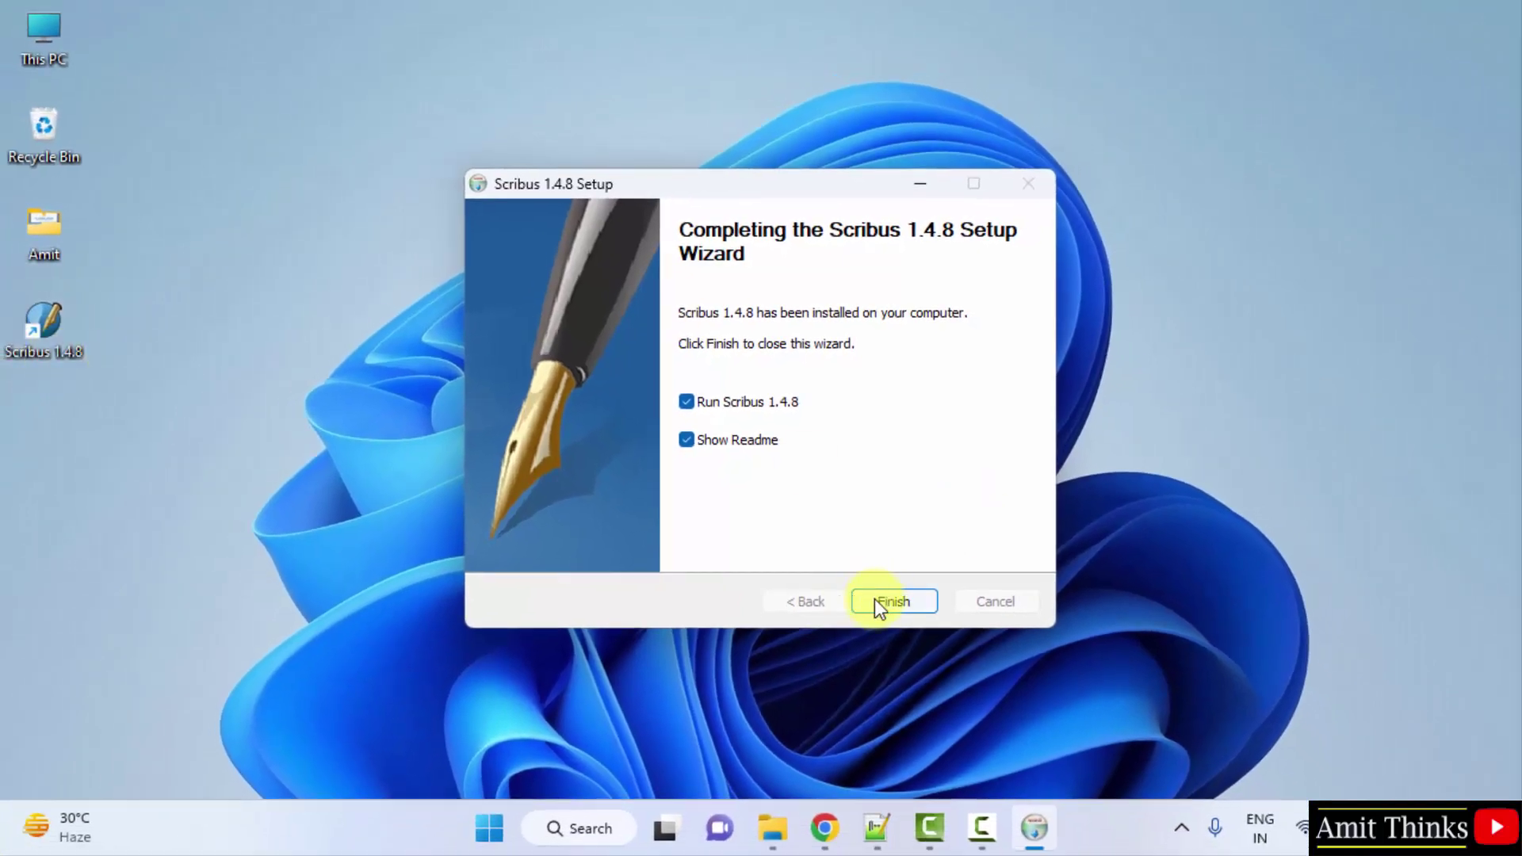
- Uncheck 'Run Scribus 1.4.8', finish the wizard, and minimize the Chrome readme window
{"action": "left_click", "coordinate": [686, 403]}
{"action": "left_click", "coordinate": [913, 603]}
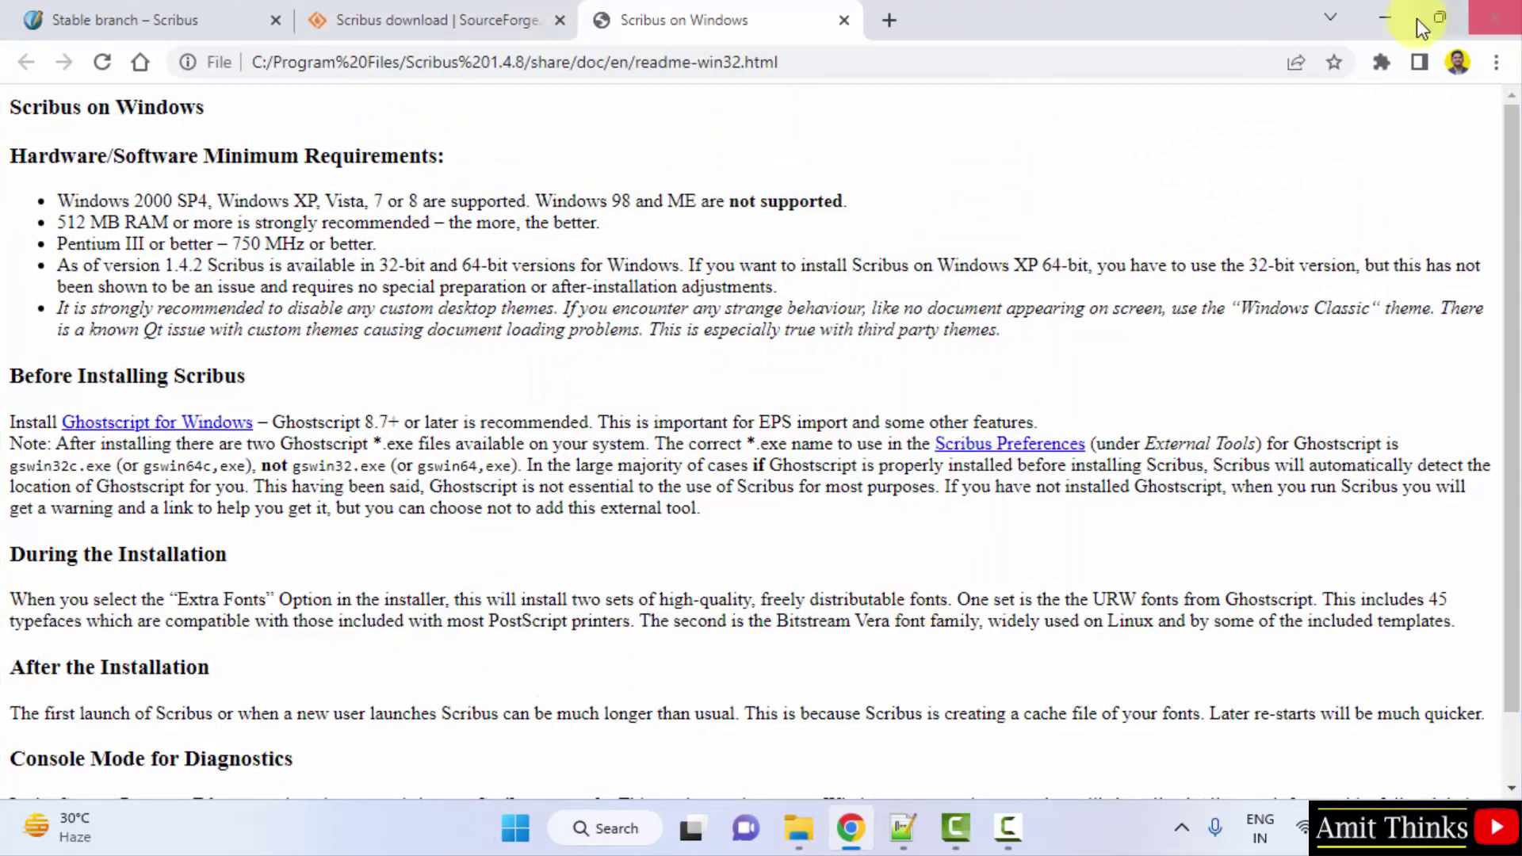
{"action": "left_click", "coordinate": [1384, 17]}
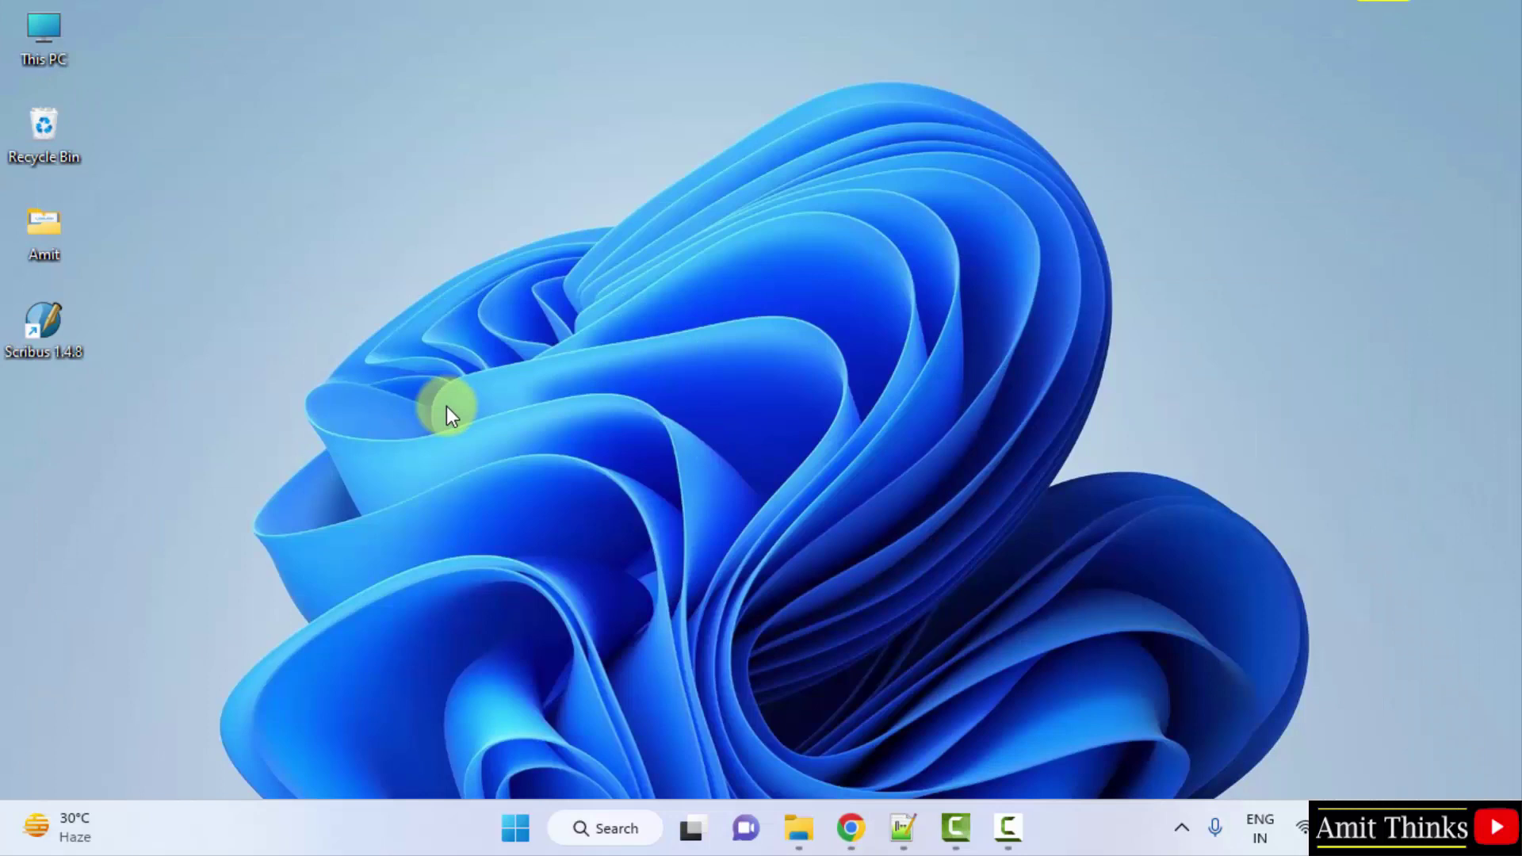
- Launch Scribus 1.4.8 from its desktop shortcut to reach the New Document dialog
{"action": "double_click", "coordinate": [43, 329]}
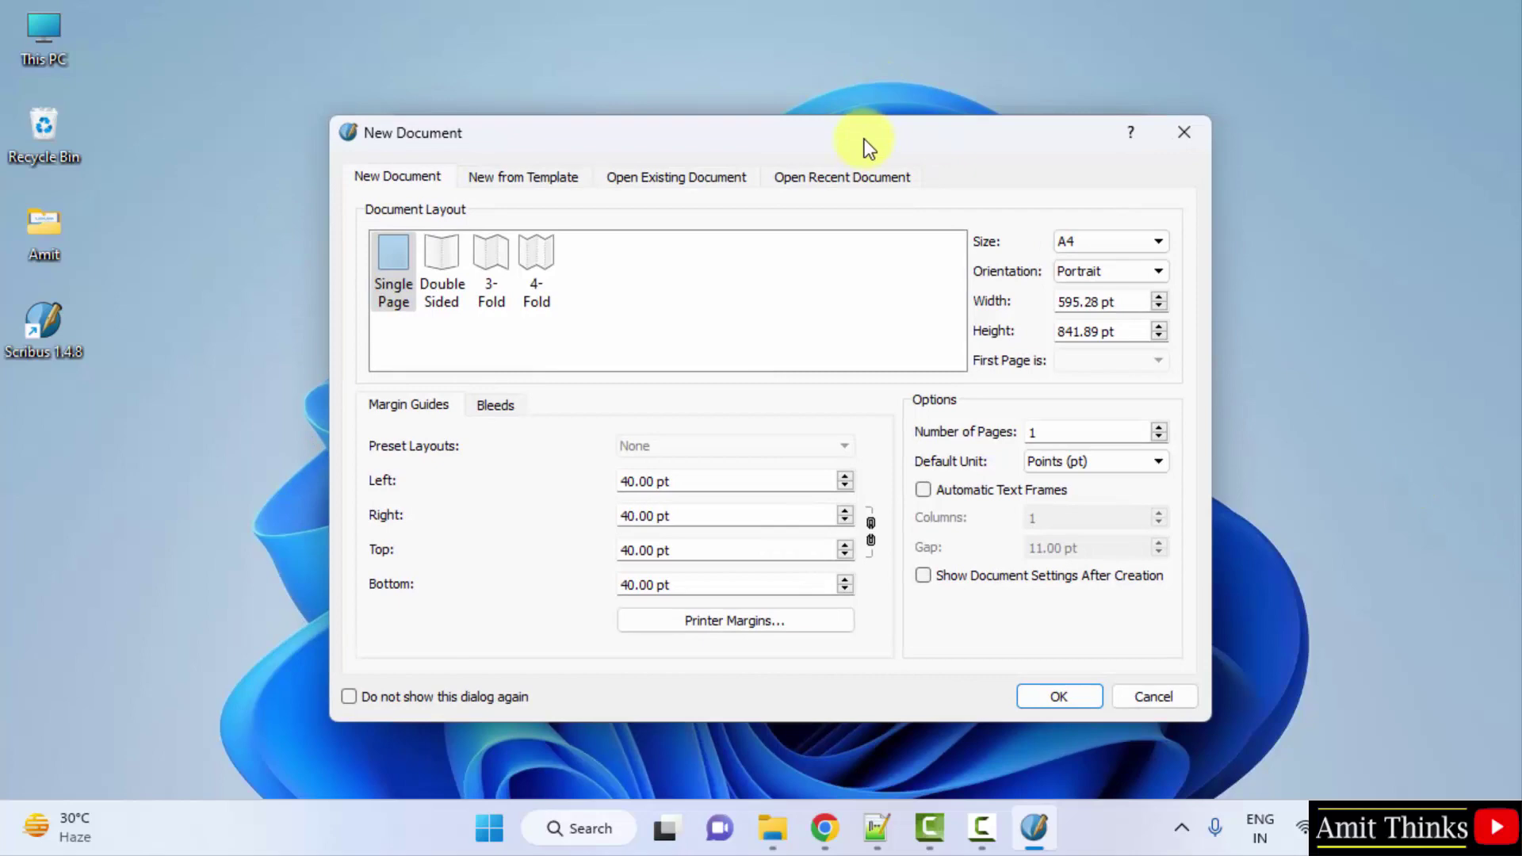
- Accept the Single Page, A4 portrait defaults to create Document-1, then maximize Scribus
{"action": "left_click_drag", "start_coordinate": [864, 139], "coordinate": [1005, 139]}
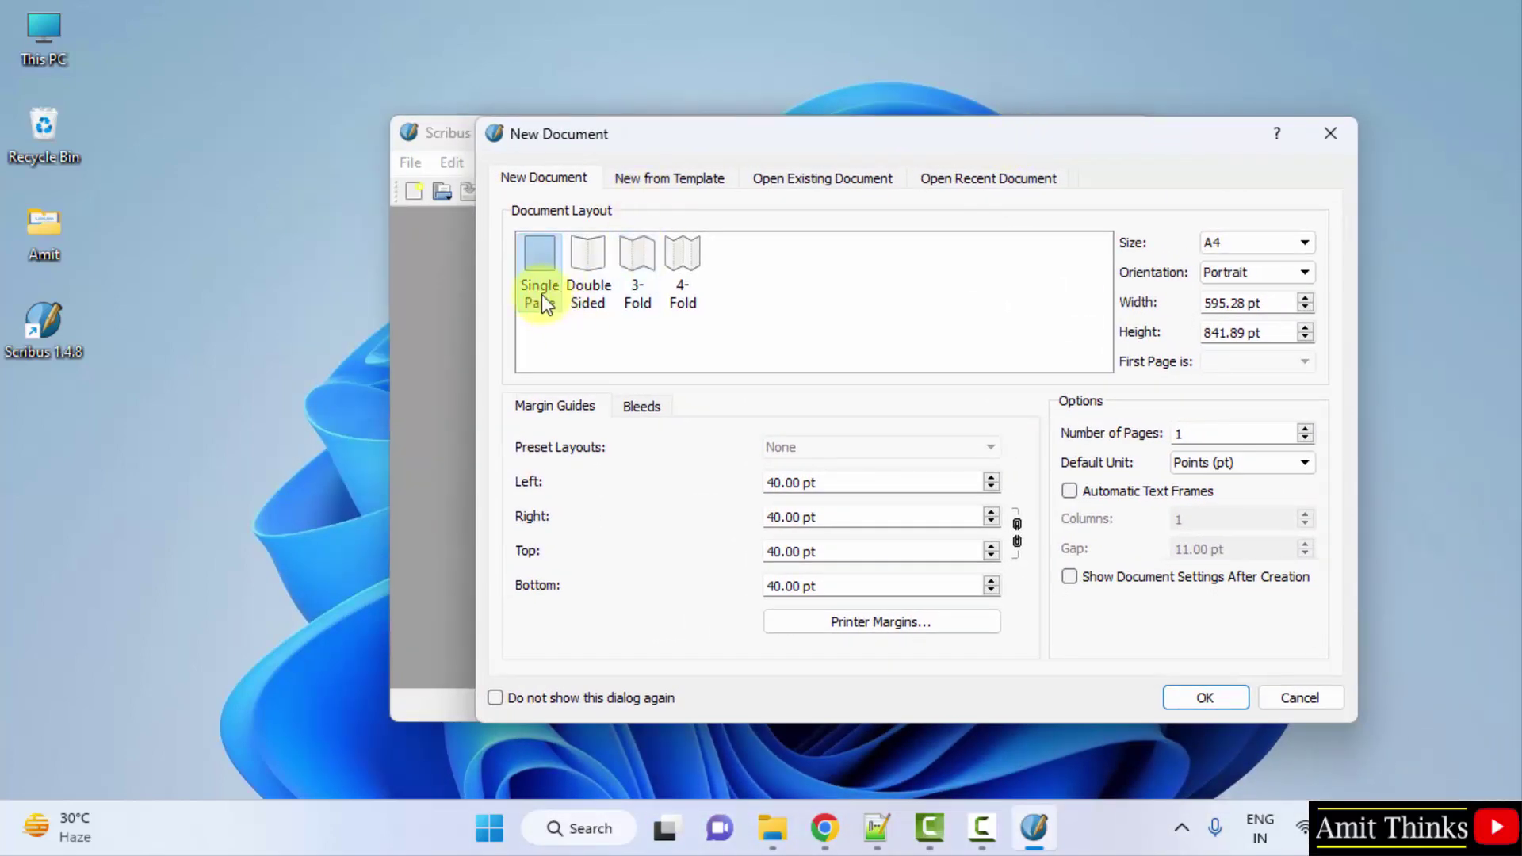
{"action": "left_click", "coordinate": [1206, 697]}
{"action": "double_click", "coordinate": [909, 136]}
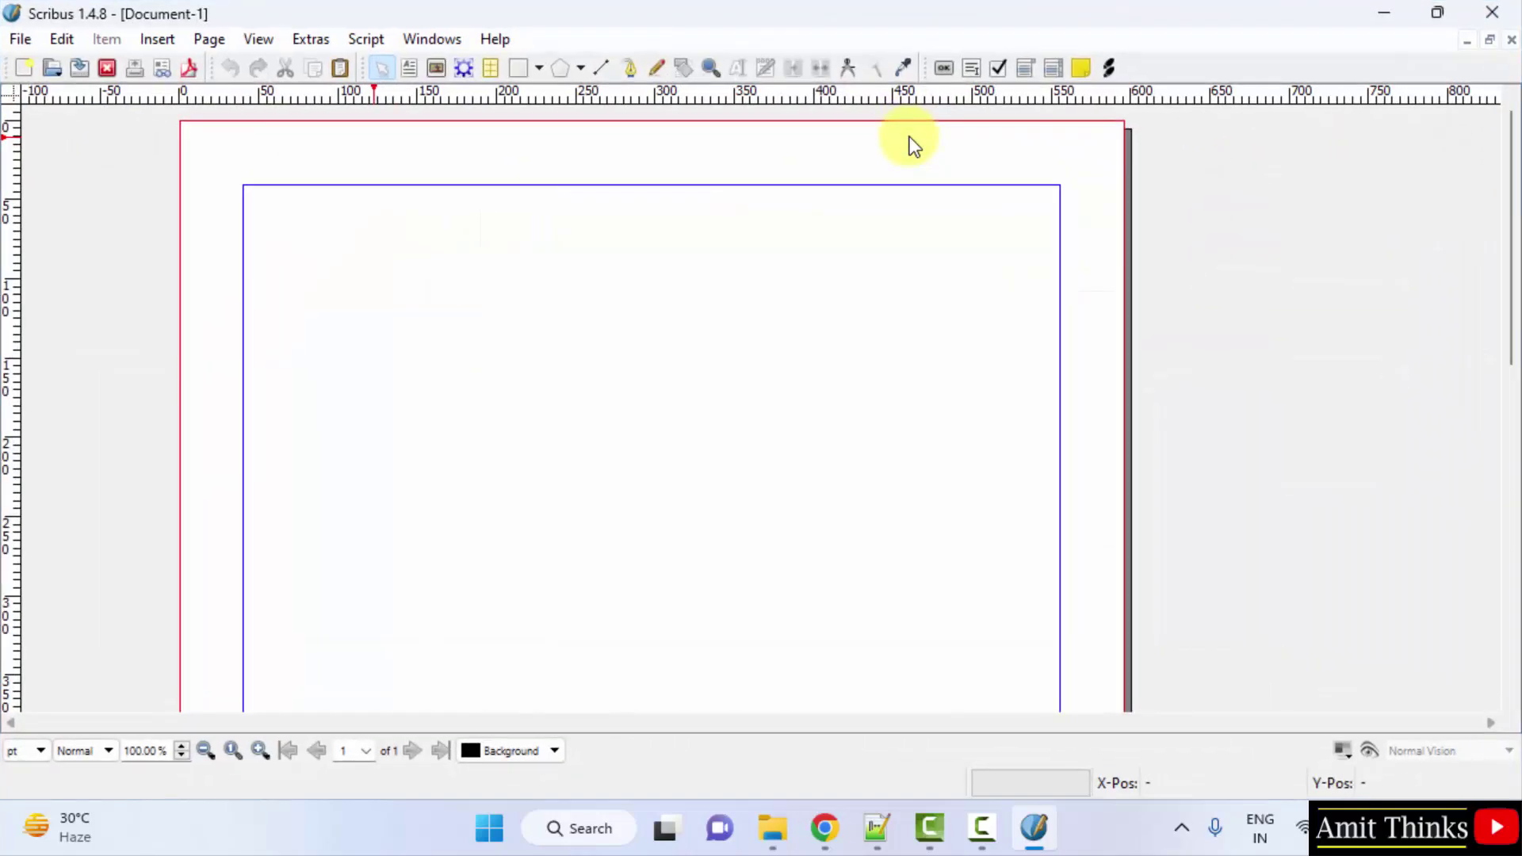